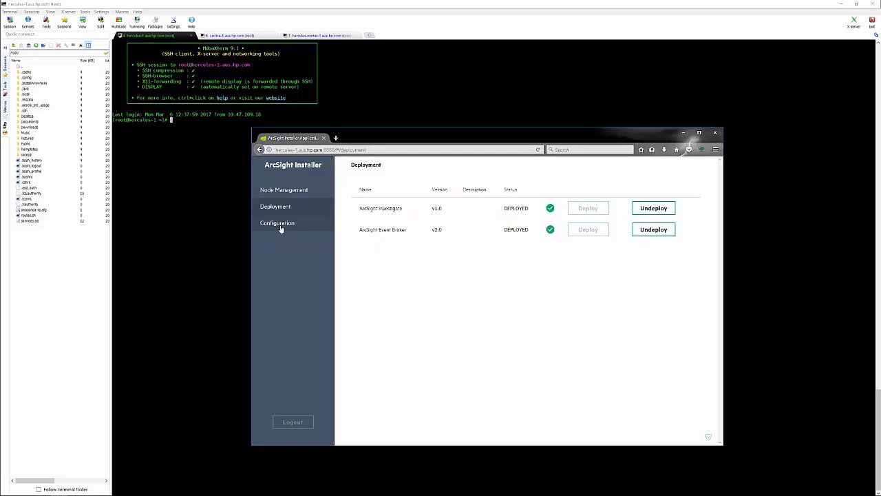
Look over the Event Broker replica settings, then bring up ArcSight Investigate's Vertica settings.
click(279, 224)
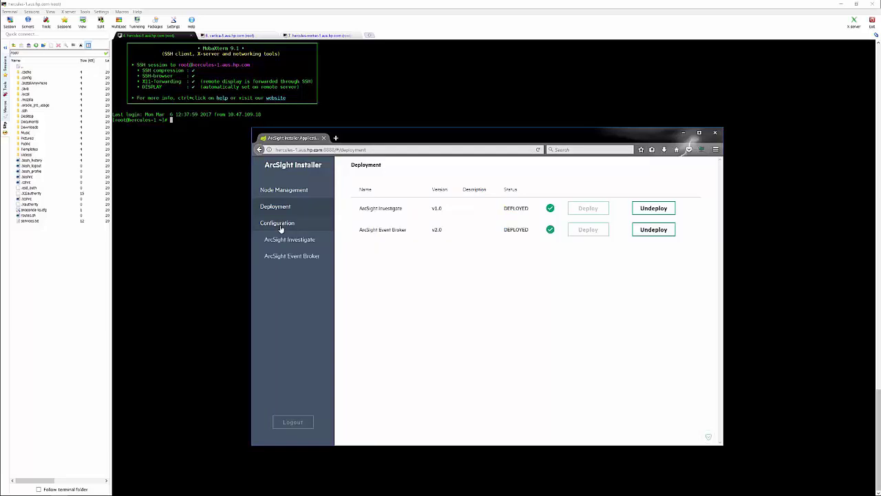
click(290, 258)
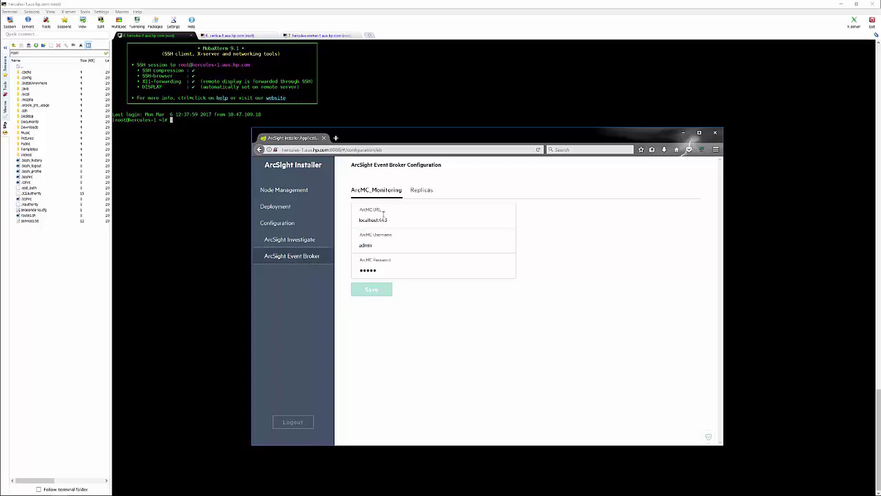
click(419, 192)
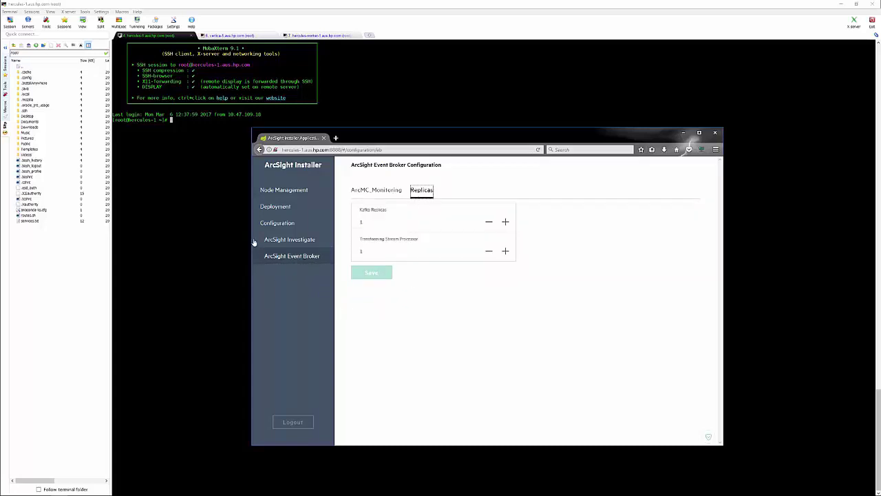
click(281, 240)
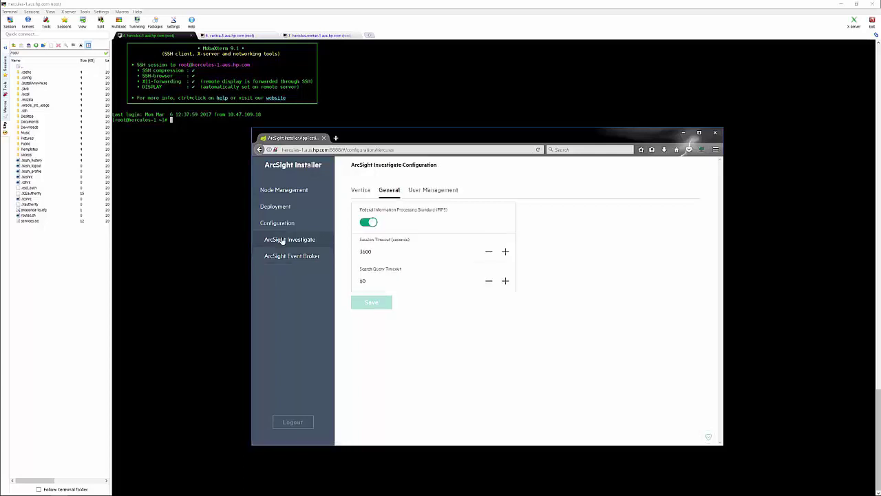
click(359, 192)
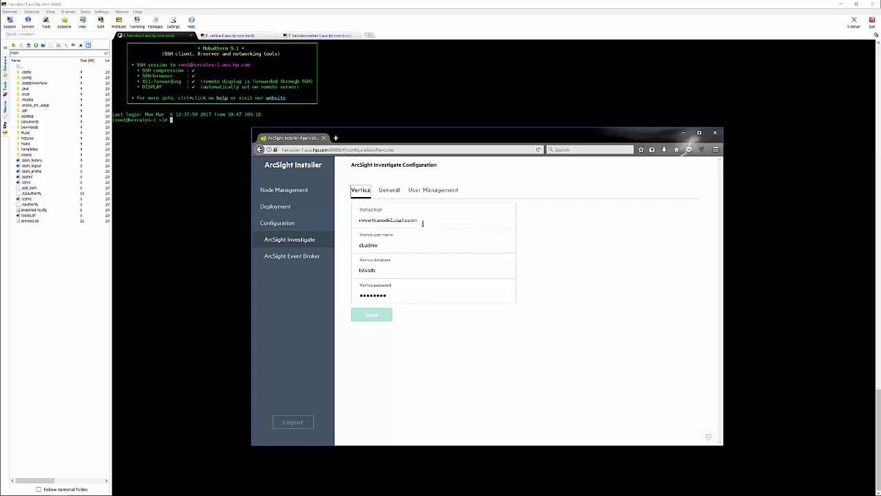
Set Vertica host vertica-1.aus.hp.com, database investigate and the password, and save.
double_click(375, 219)
click(370, 215)
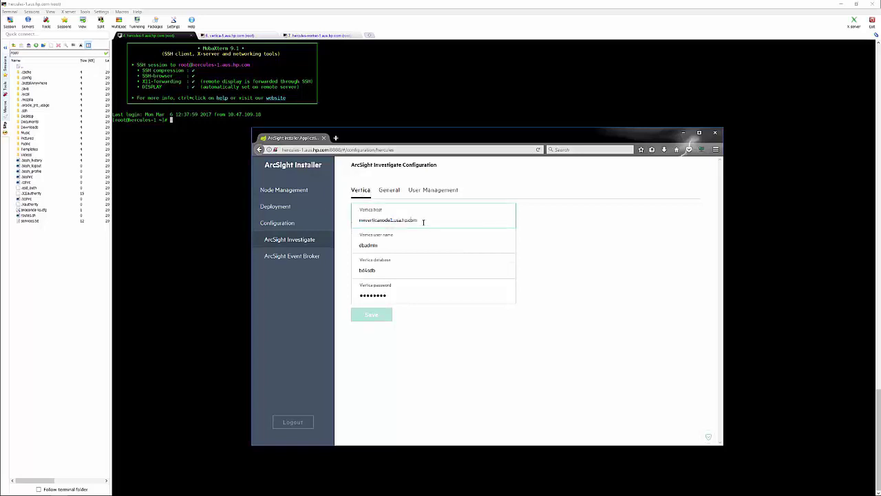
key(ctrl+a)
text(ver)
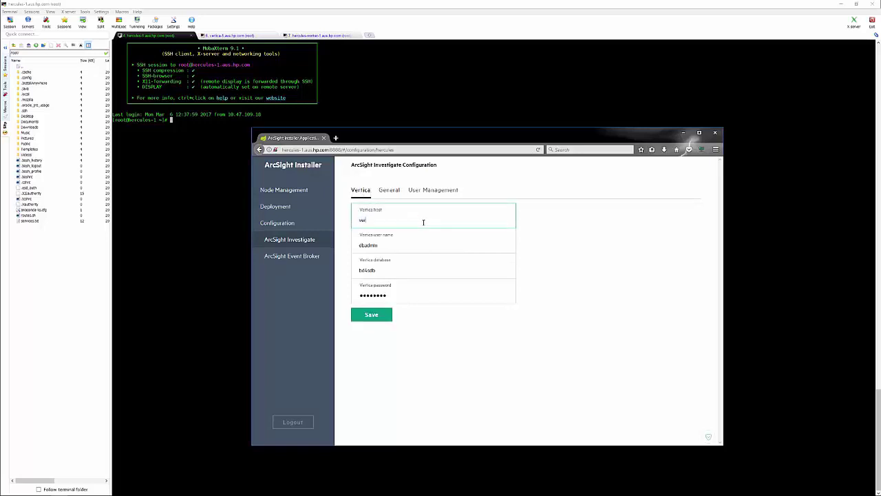
text(tica-1.aus.hp.com)
key(Tab)
key(Tab)
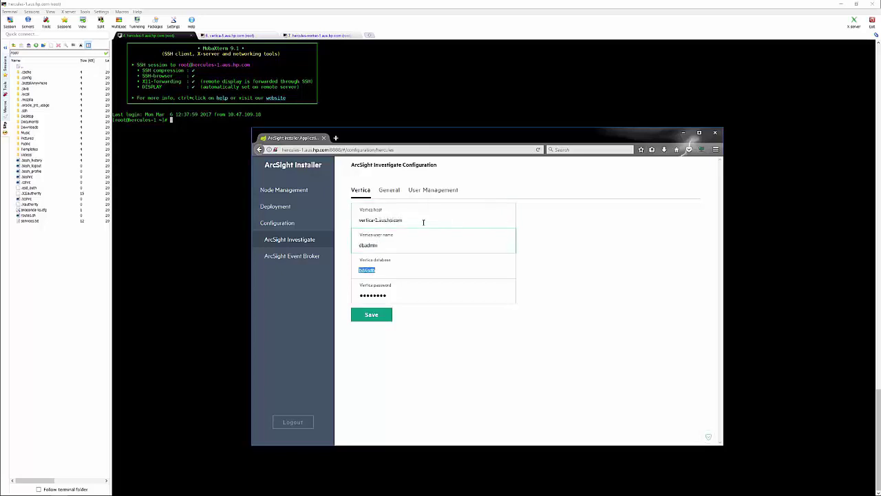
text(investigate)
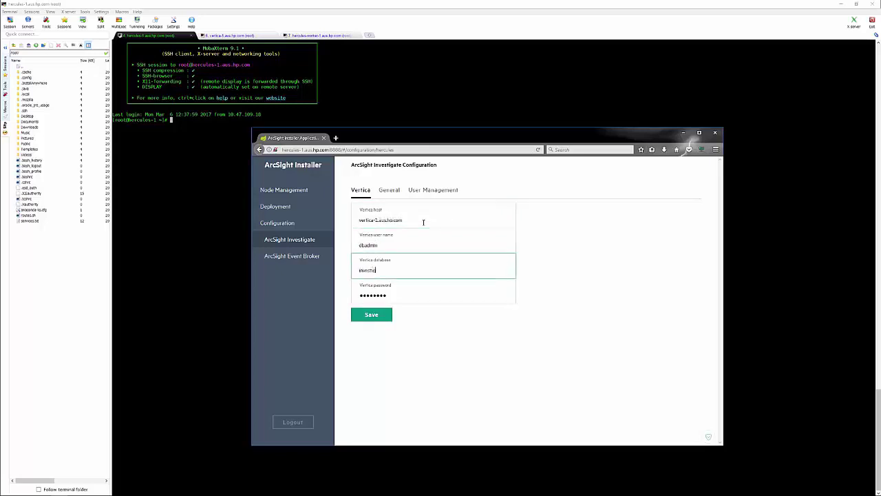
key(BackSpace)
key(BackSpace)
key(BackSpace)
text(igat)
key(Tab)
text(dbadmin)
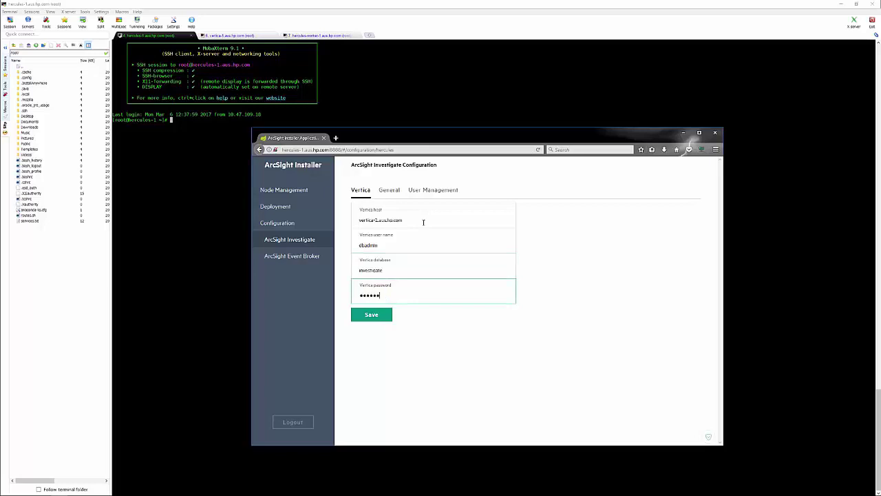
click(382, 318)
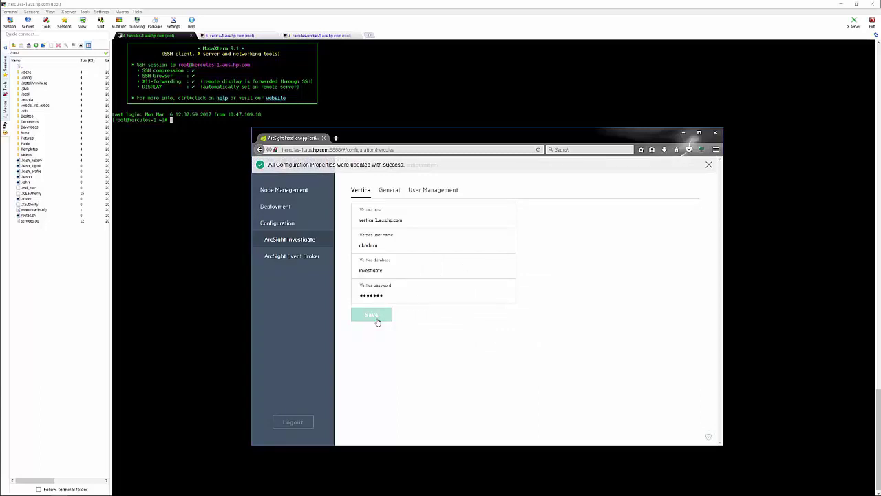
click(276, 223)
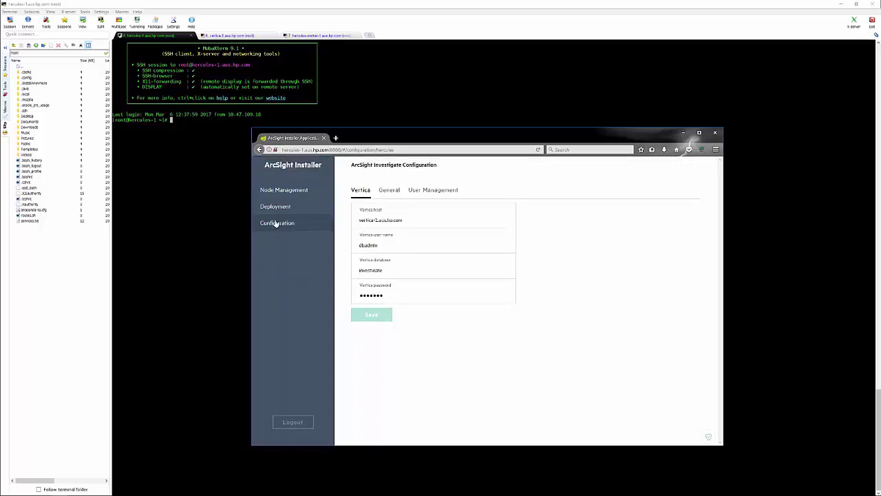
Show the Deployment list and highlight ArcSight Investigate's IN_PROGRESS status.
click(273, 207)
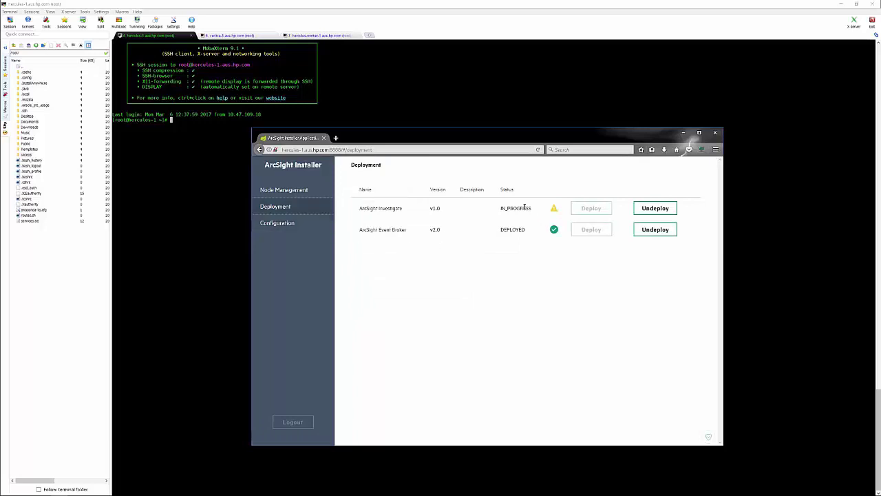
drag(499, 207, 532, 211)
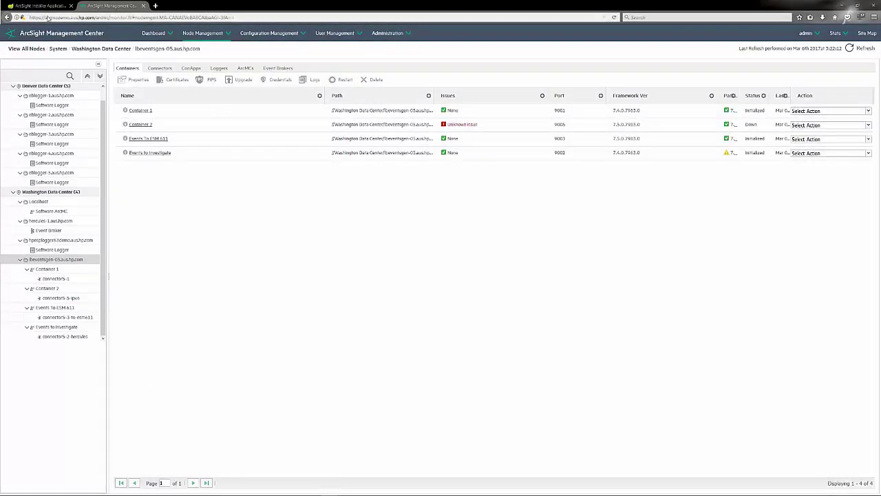
Inspect connector5-2-hercules's destination host and topic com-hpe-hercules-eb-cef0, then cancel without saving.
click(164, 156)
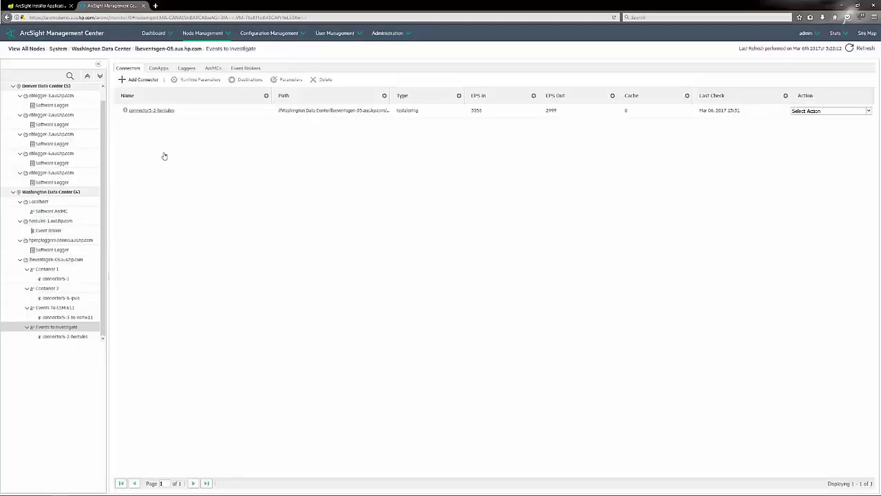
double_click(150, 113)
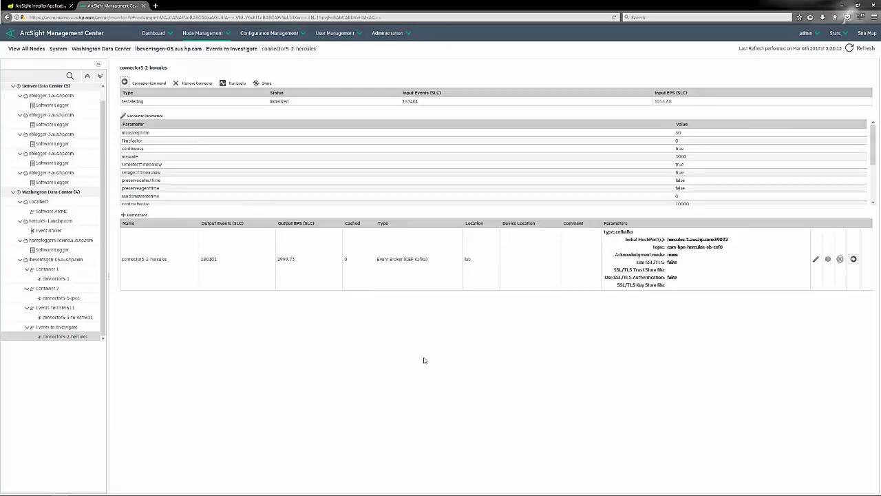
click(817, 261)
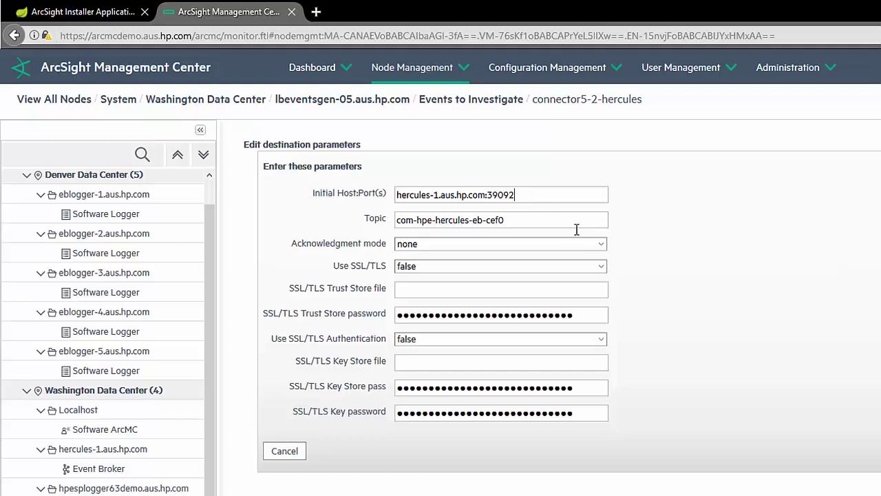
key(Left)
key(Left)
key(Left)
key(Left)
key(Left)
key(Left)
key(Left)
key(Left)
key(Left)
key(Left)
key(Left)
key(Left)
key(Left)
key(Left)
key(Left)
key(Left)
key(Left)
key(Left)
key(Left)
key(Left)
key(Left)
key(Left)
key(Left)
key(Left)
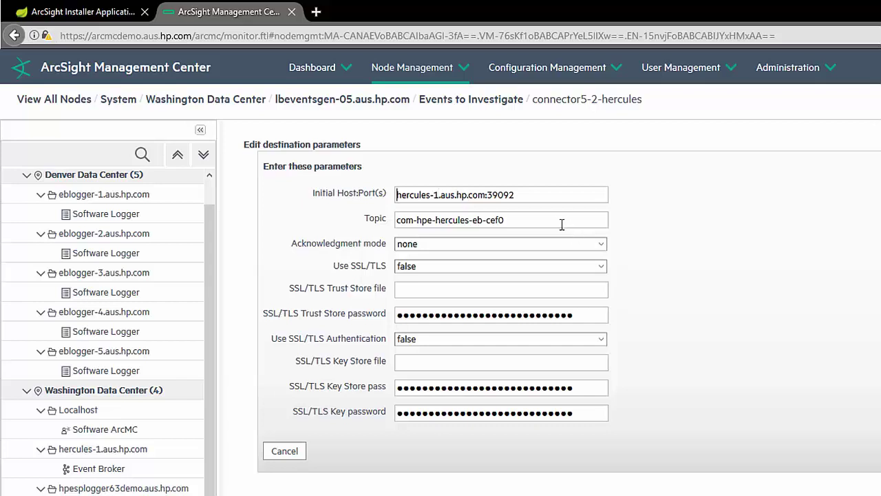
click(561, 223)
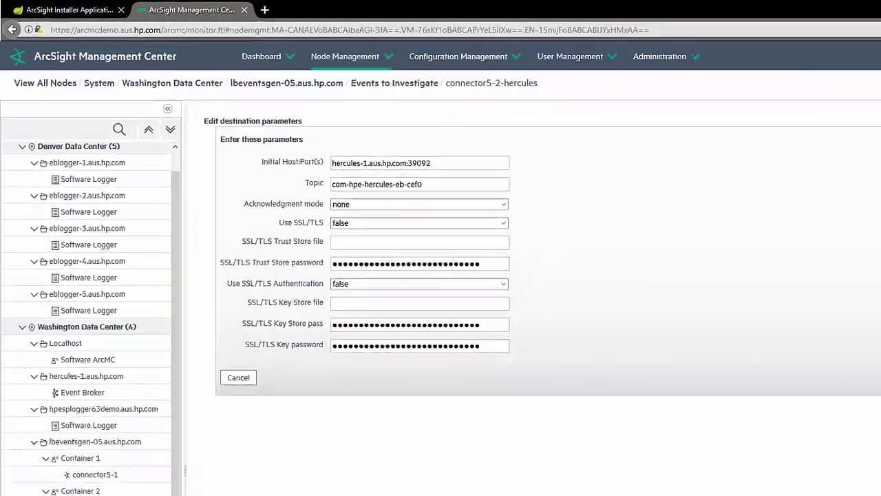
click(56, 327)
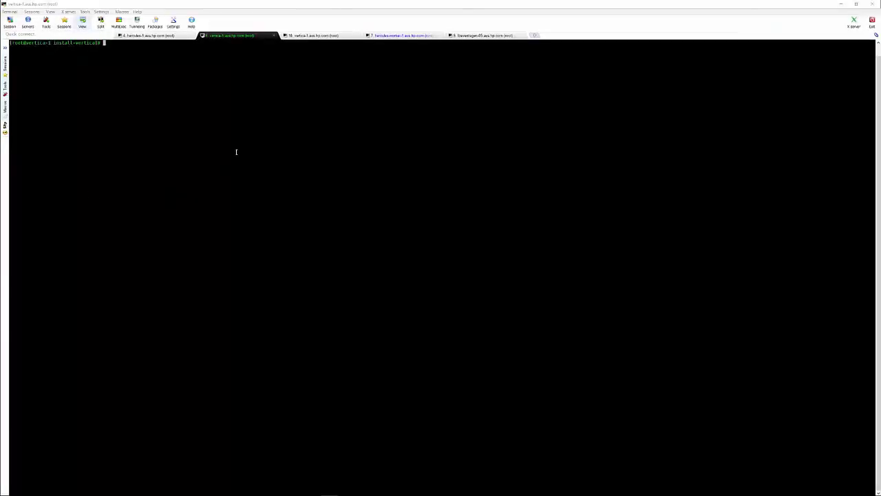
Run pwd, ls -l and ./kafka_scheduler status 15.119.134.180 in install-vertica.
text(pwd)
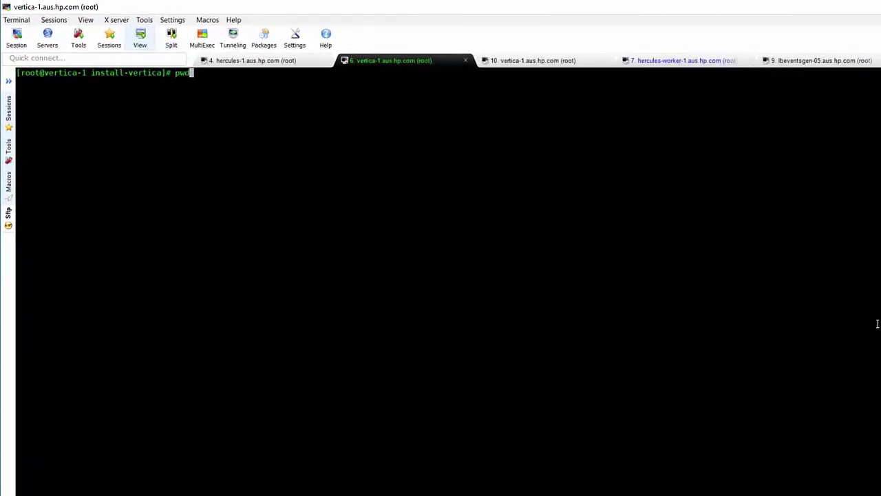
key(Return)
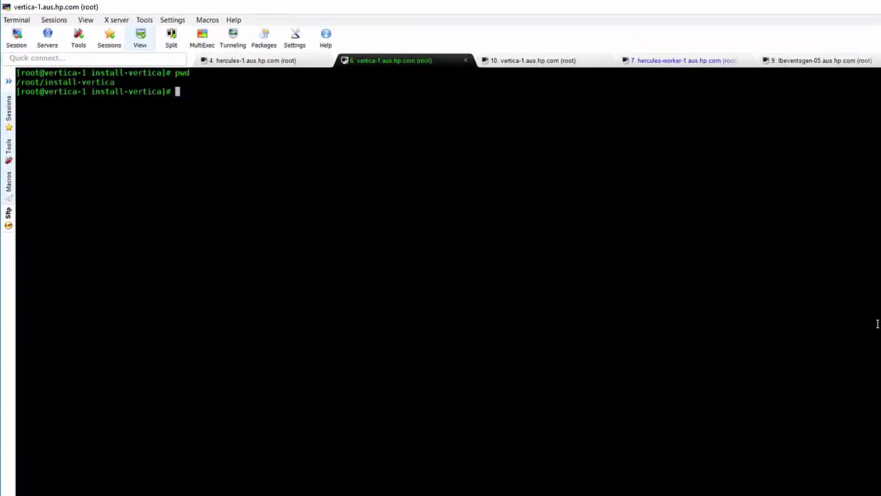
text(ls -l)
key(Return)
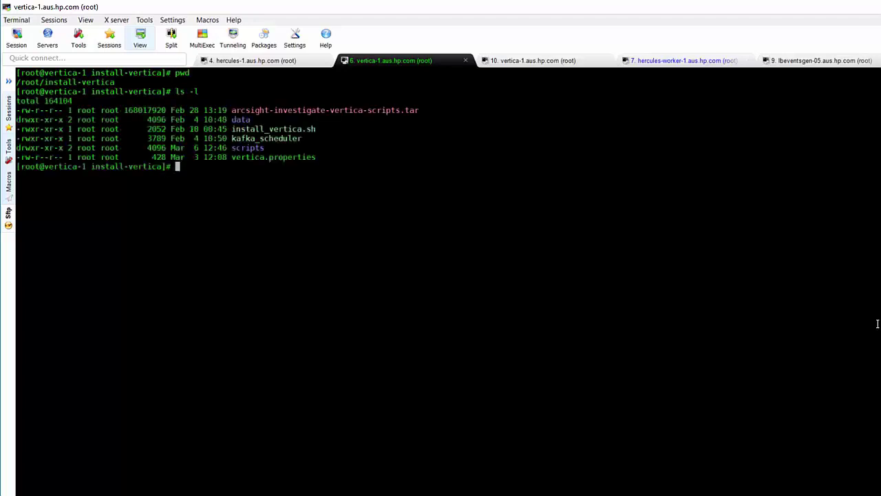
text(./kafka_scheduler status 15.119.134.180)
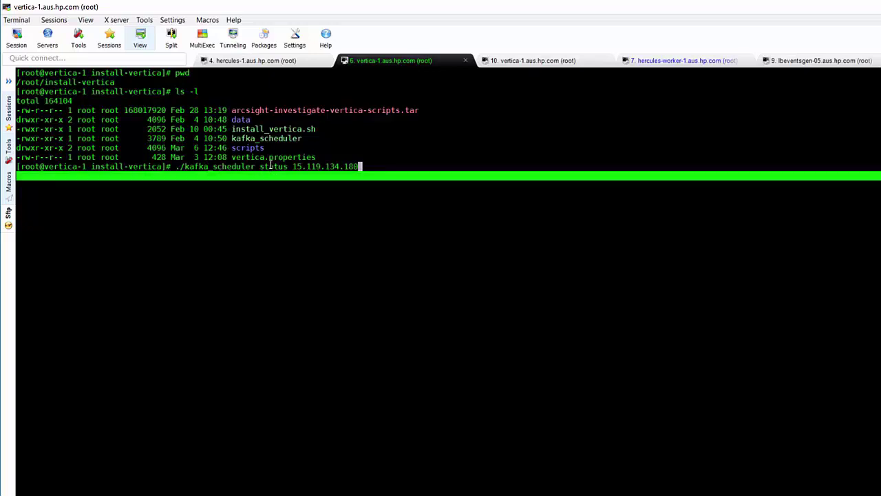
double_click(270, 166)
click(378, 197)
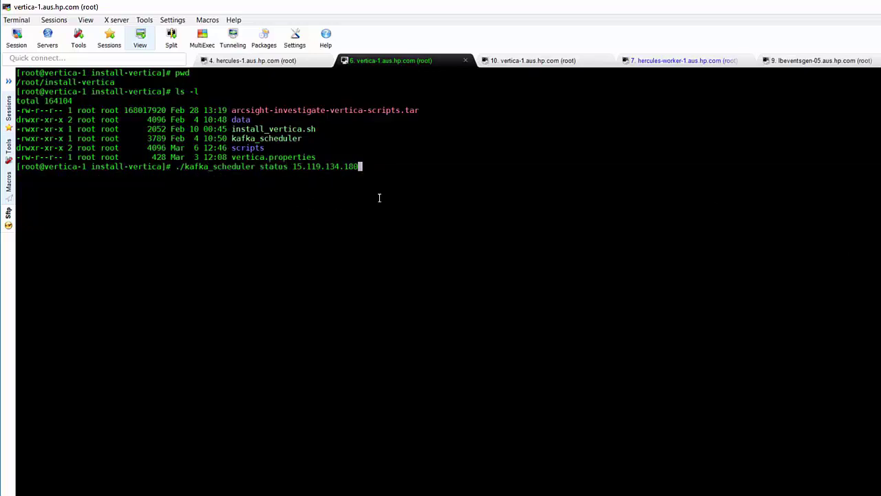
key(Return)
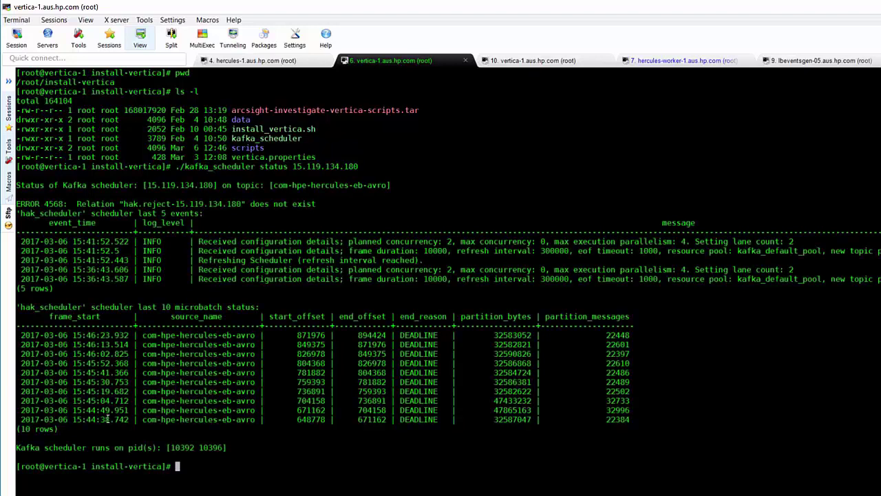
Check the microbatch start times, including 15:46:23.932, then move to the other vertica-1 session.
drag(131, 420, 75, 419)
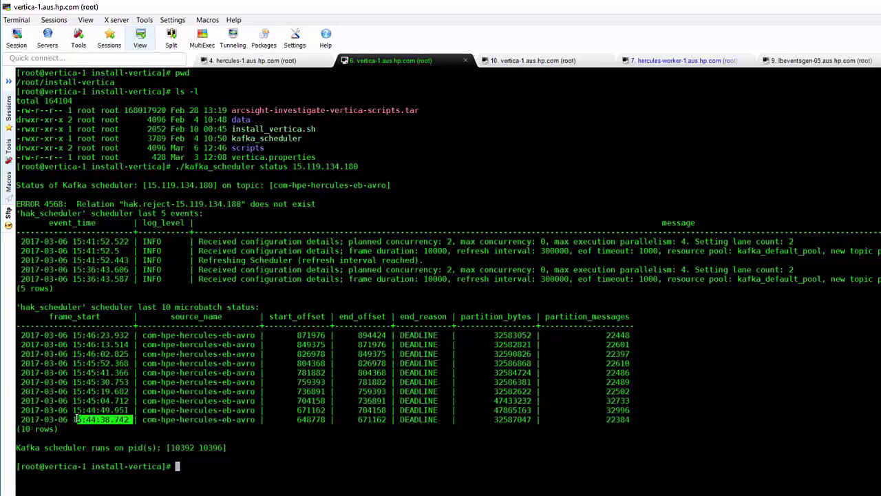
click(110, 334)
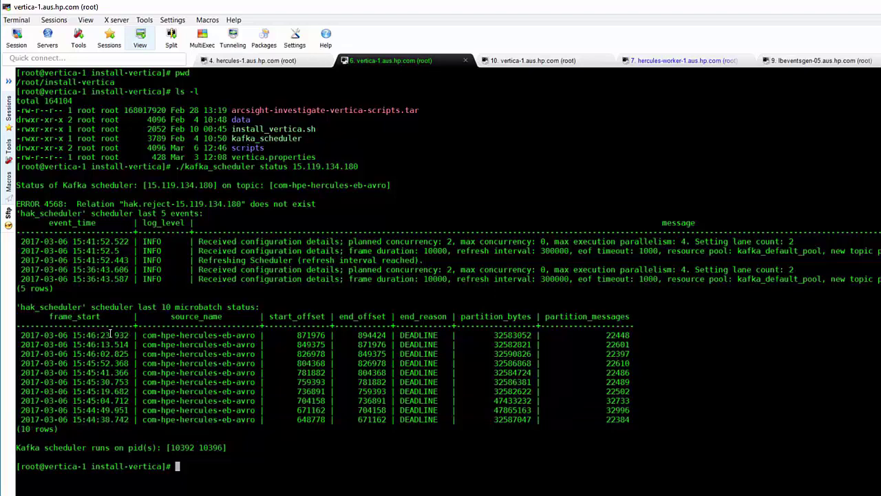
drag(132, 334, 73, 335)
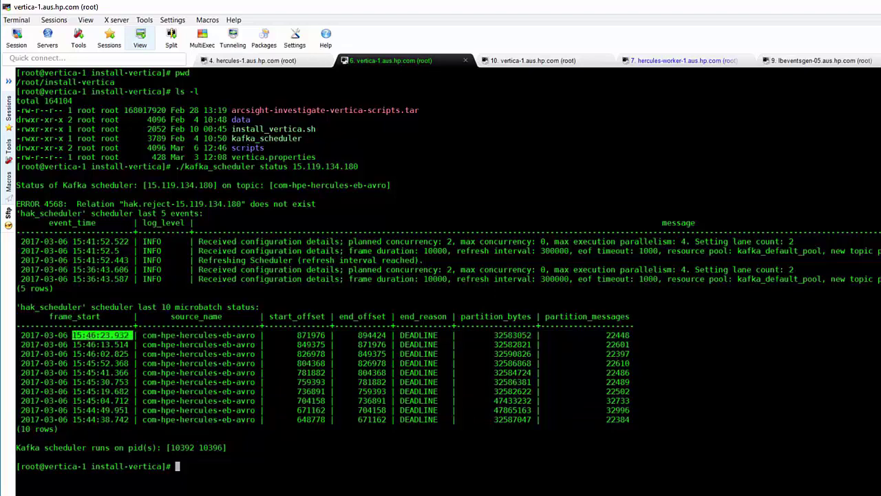
click(301, 241)
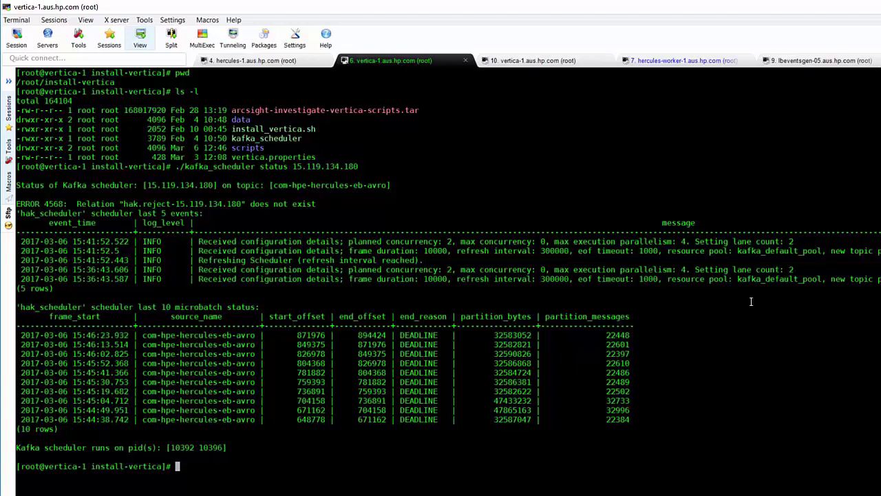
click(536, 62)
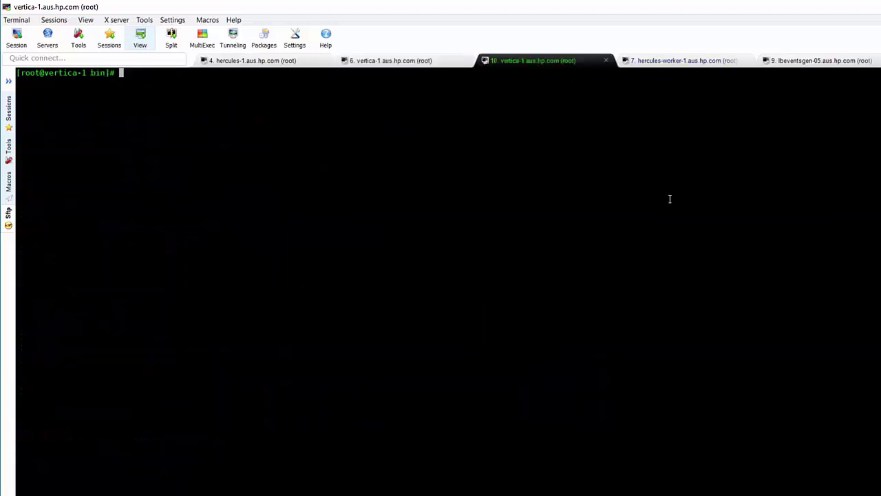
Confirm the /opt/vertica/bin directory and connect to the investigate database with vsql.
text(pwd)
key(Return)
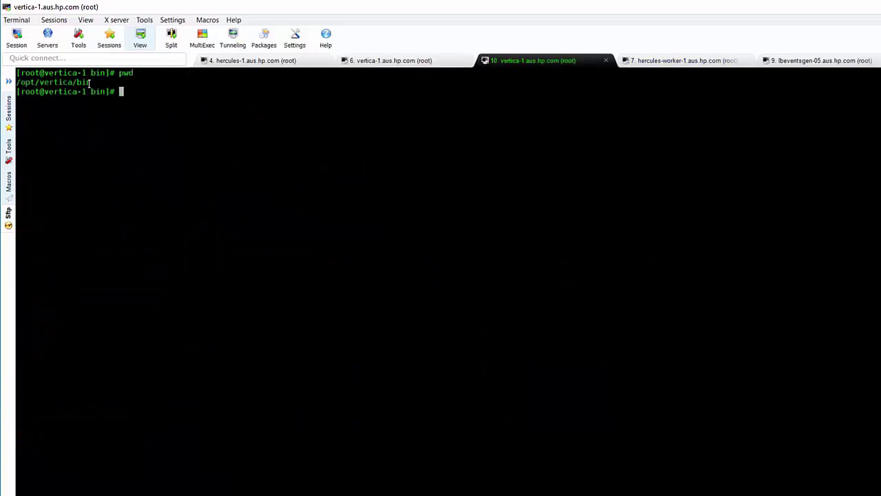
drag(482, 82, 17, 82)
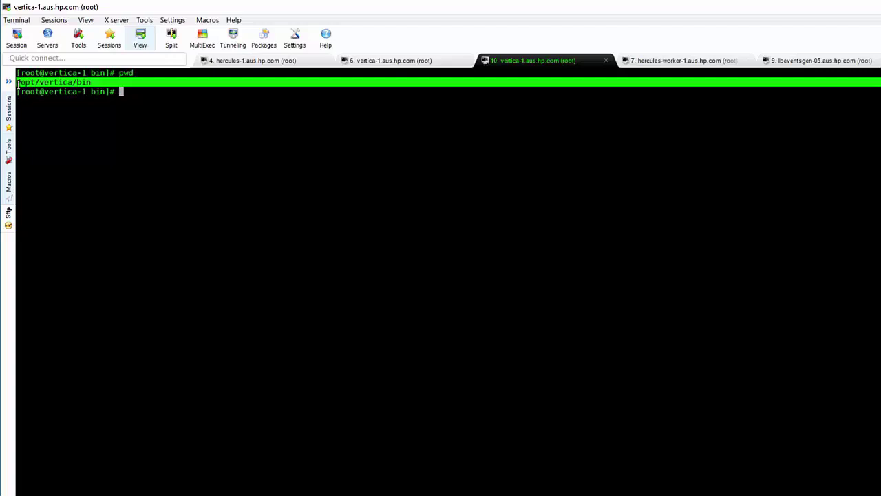
click(69, 110)
text(pwd)
key(Up)
key(Up)
key(Up)
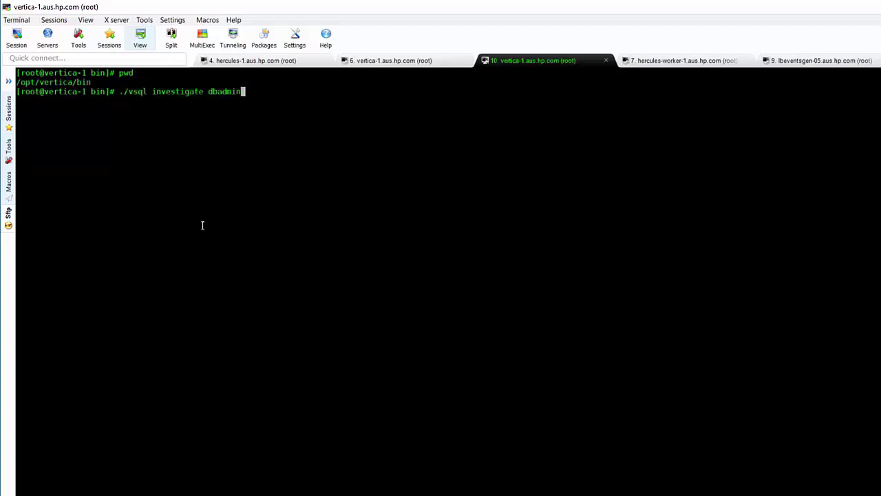
key(Return)
key(Return)
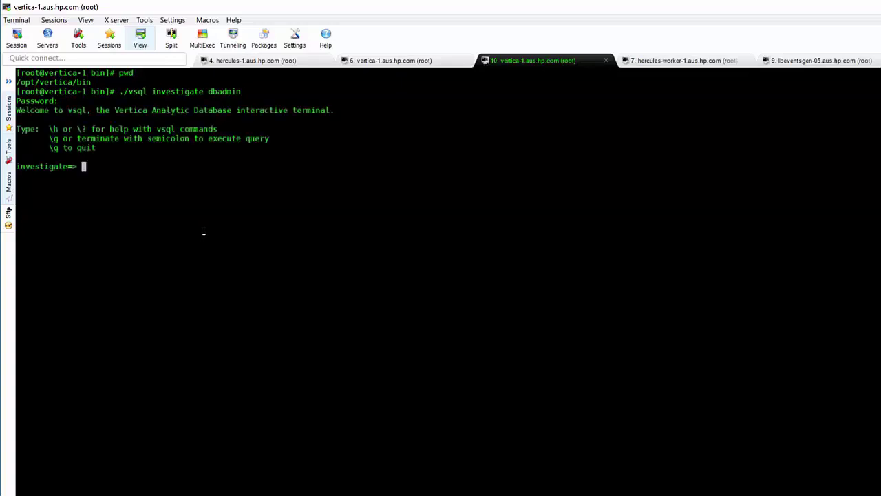
Count hak.superschema rows (961549), then rerun the count to get 1006521.
right_click(203, 230)
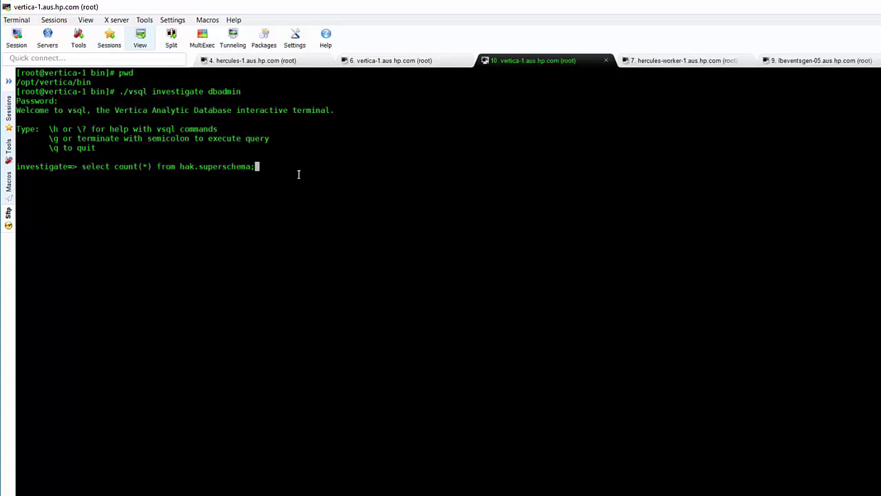
key(Return)
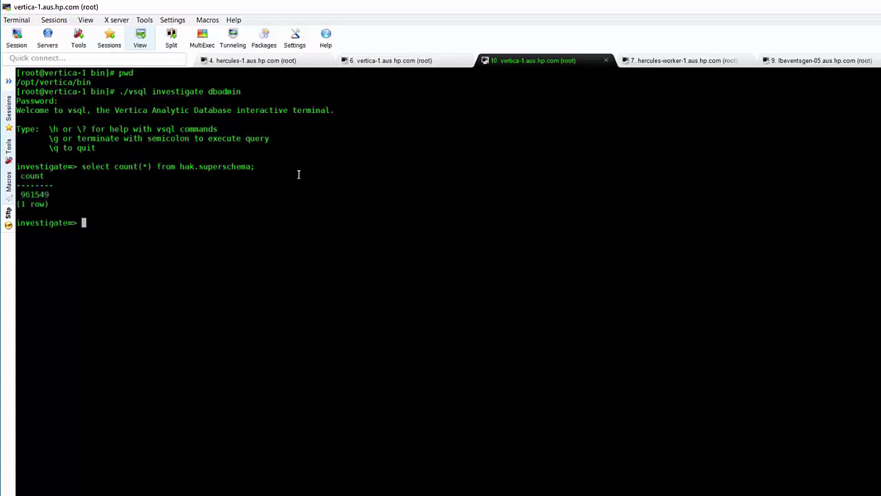
double_click(31, 194)
click(507, 311)
key(Up)
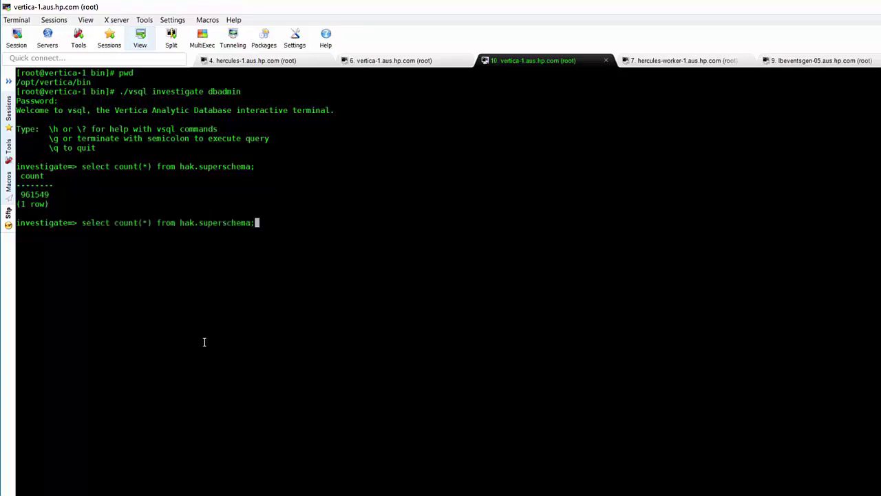
key(Return)
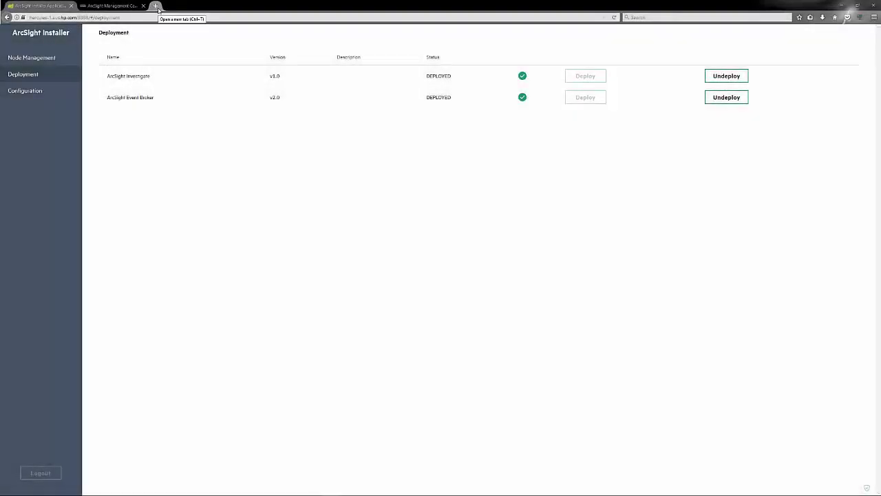
click(157, 6)
text(http://hercules-1.aus.hp.com:30001/)
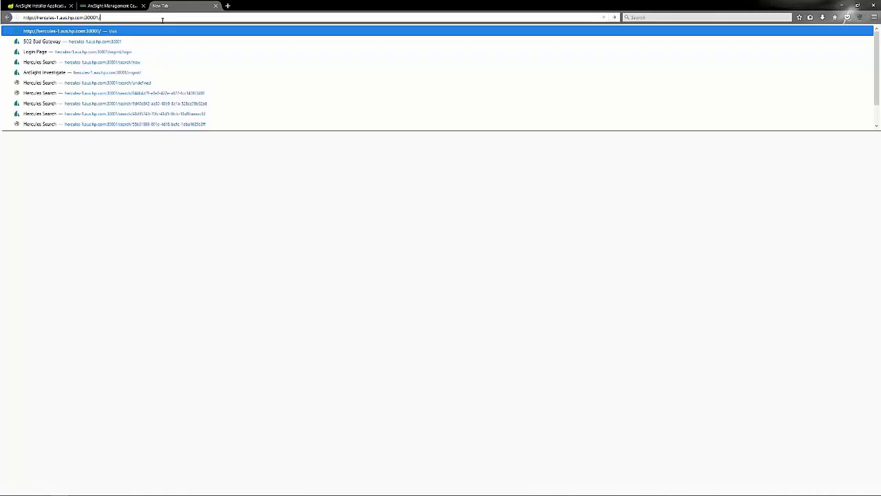
double_click(89, 17)
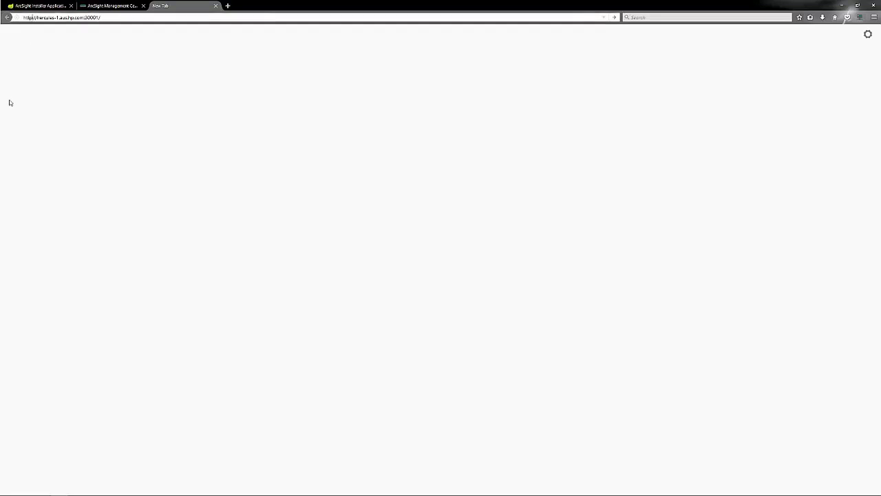
key(Return)
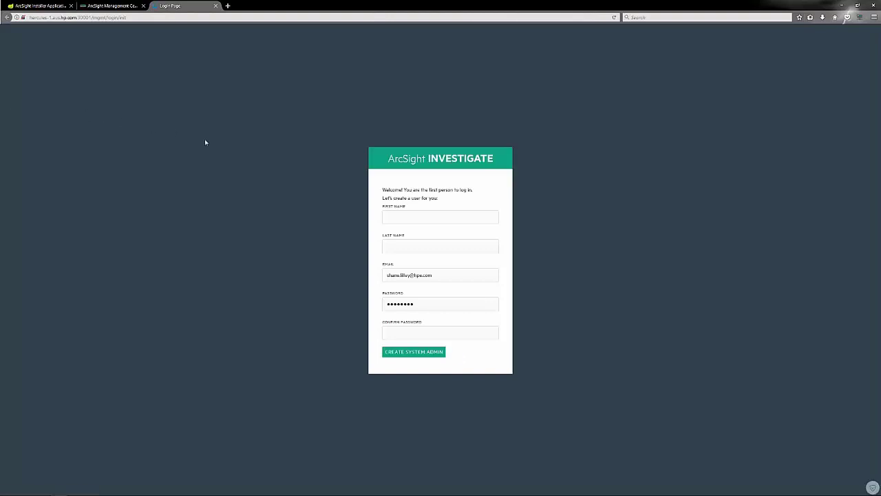
Create the system admin with the admin's first and last name, log in, and open the Dashboard.
click(409, 217)
text(Some)
key(Tab)
text(U)
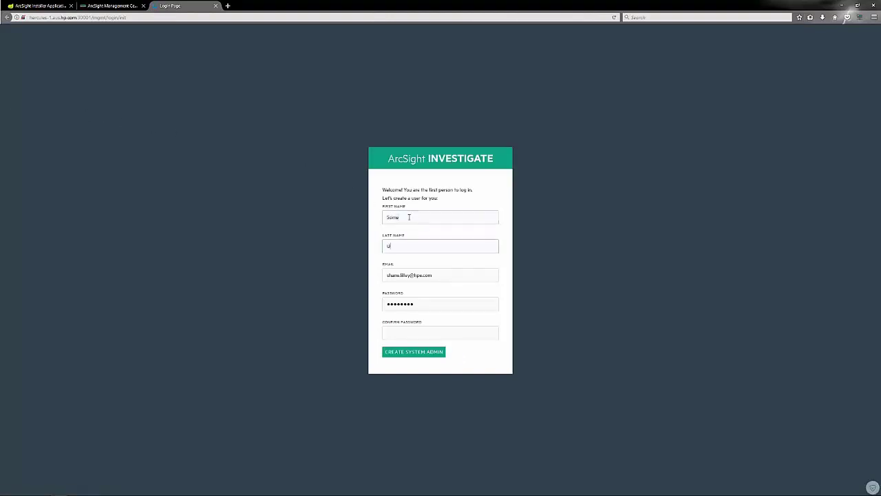
text(ser)
key(Tab)
key(Tab)
key(Tab)
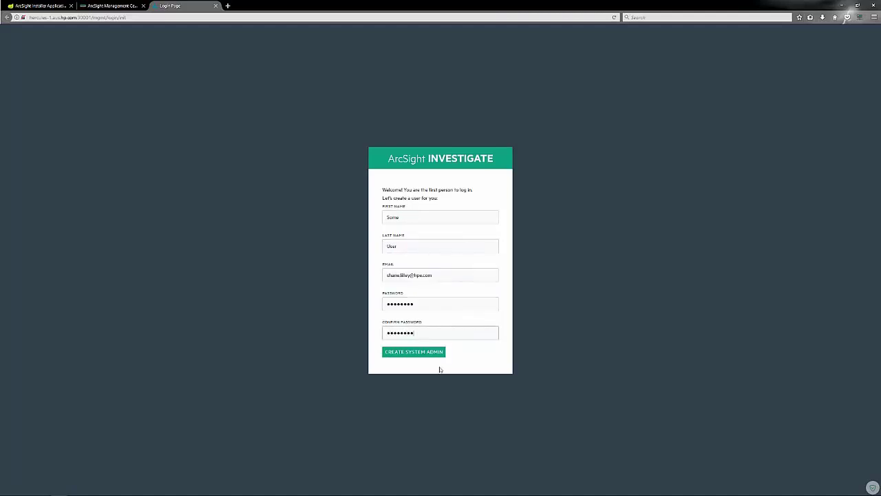
click(413, 353)
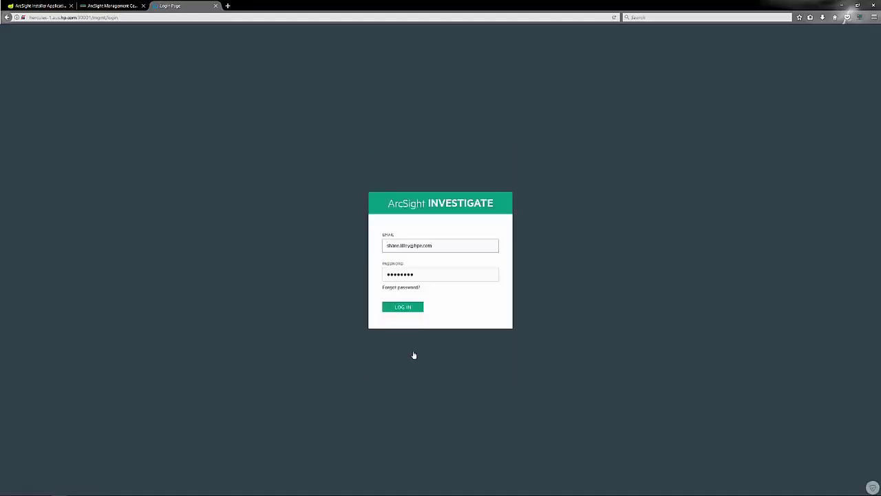
click(401, 308)
click(42, 56)
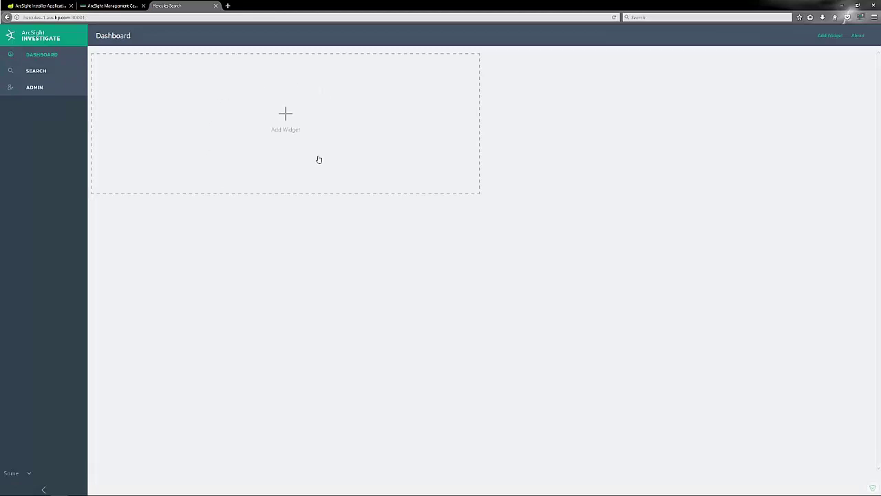
Build the search query Source Address contains 10.10. on the search page.
click(33, 72)
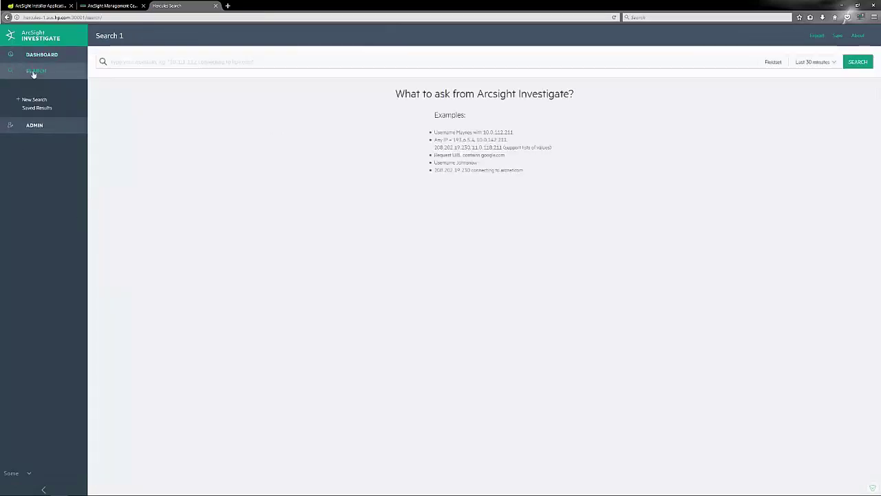
click(180, 59)
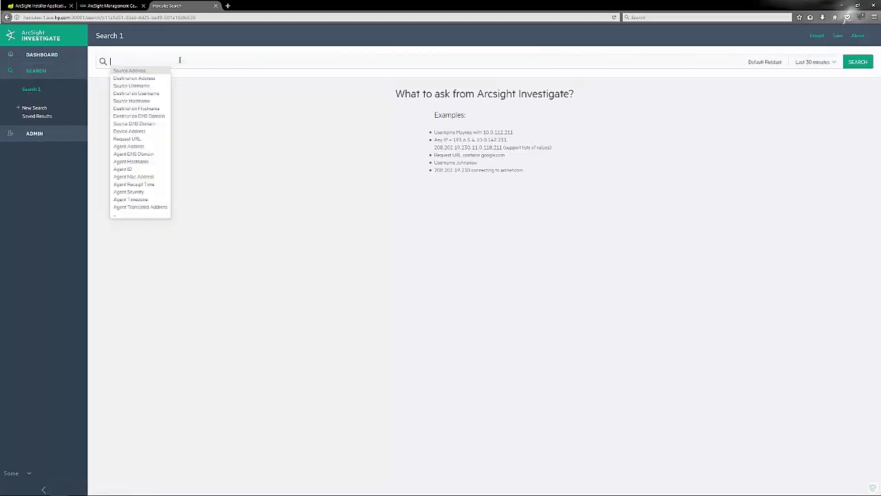
click(131, 71)
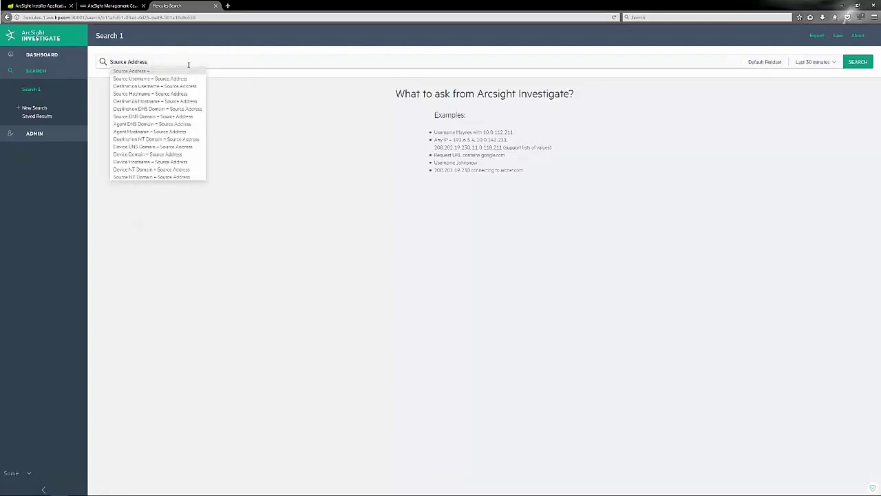
text(con)
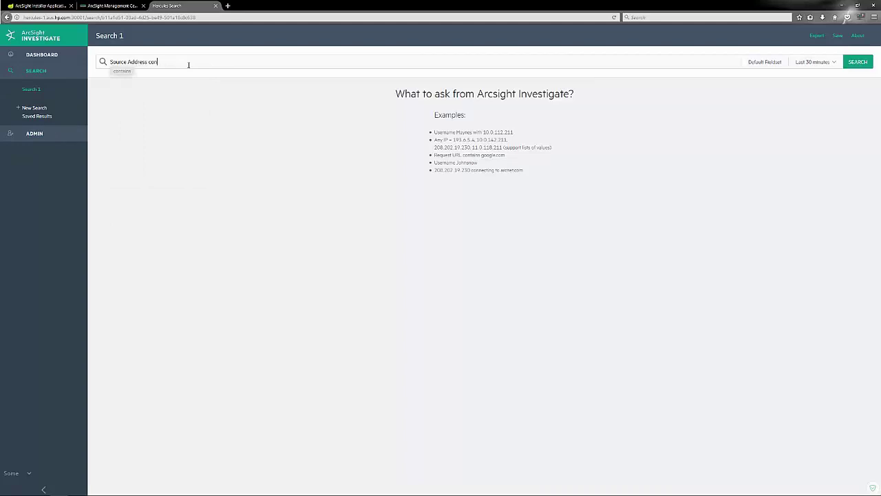
key(Return)
click(196, 64)
text(10.10.)
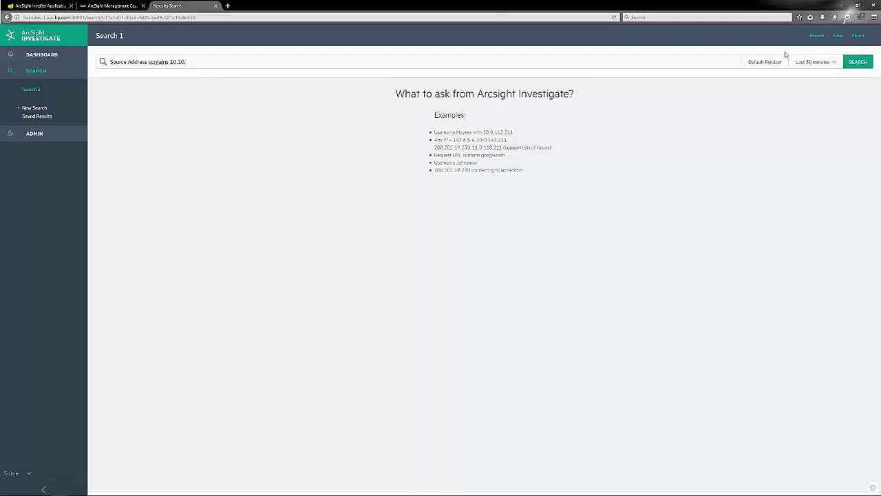
Check the default fieldset, limit the time range to Last 15 minutes, and run the search.
click(770, 66)
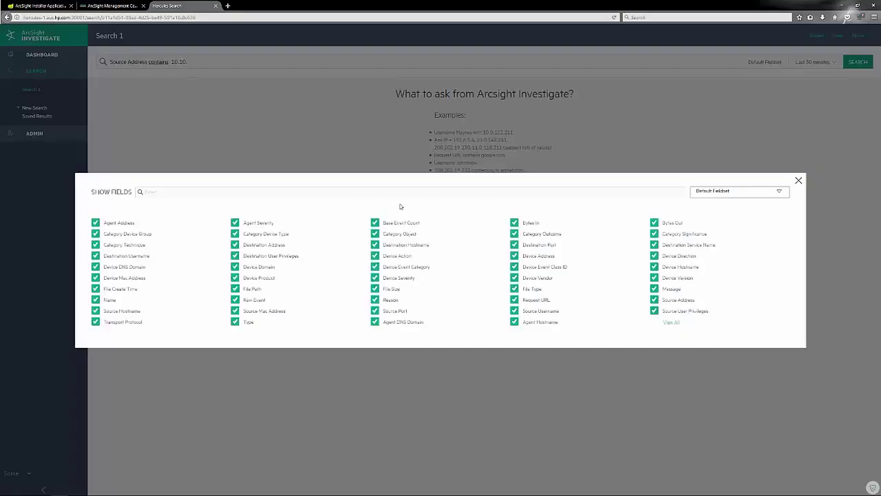
click(798, 183)
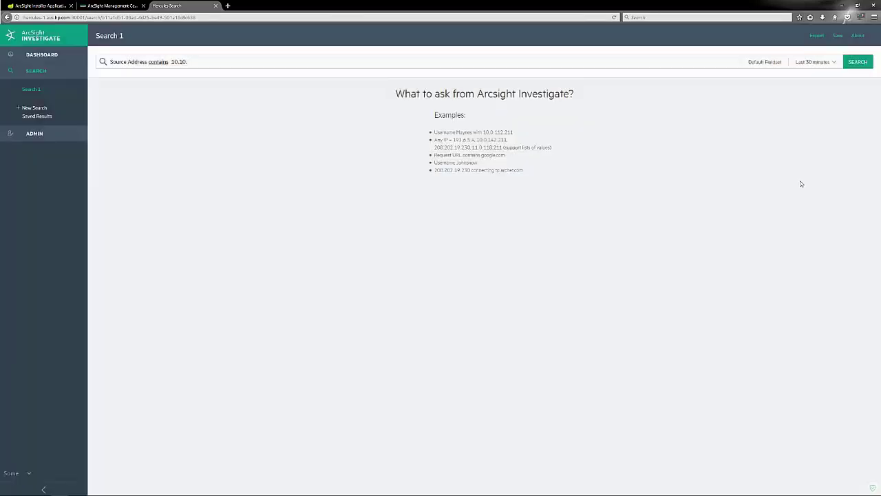
click(835, 64)
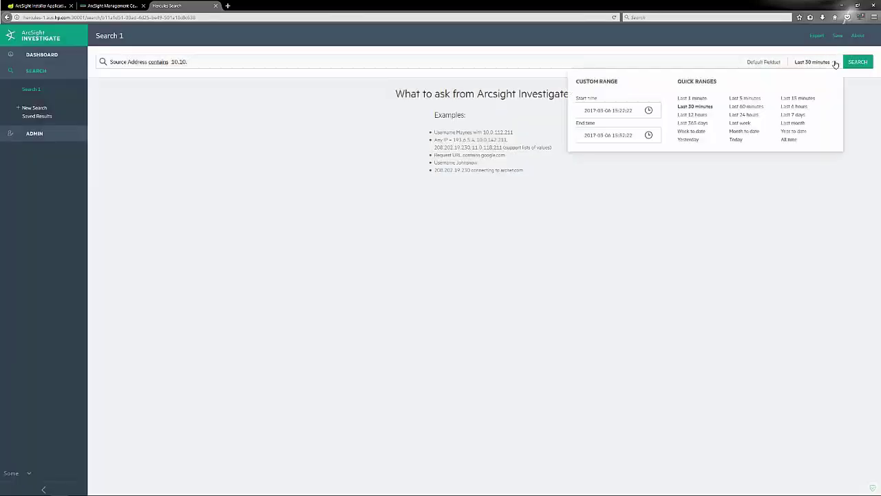
click(791, 101)
click(854, 64)
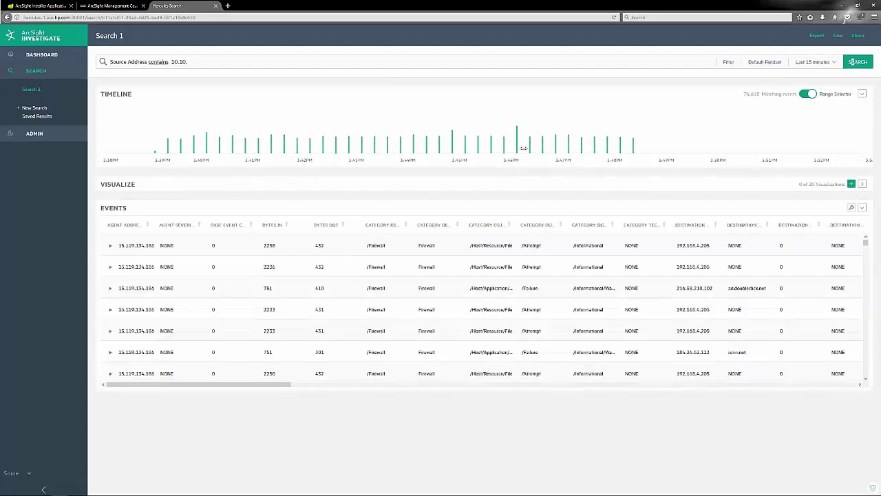
Drag a range on the timeline, then start a new visualization to pick a chart type.
drag(308, 145, 428, 144)
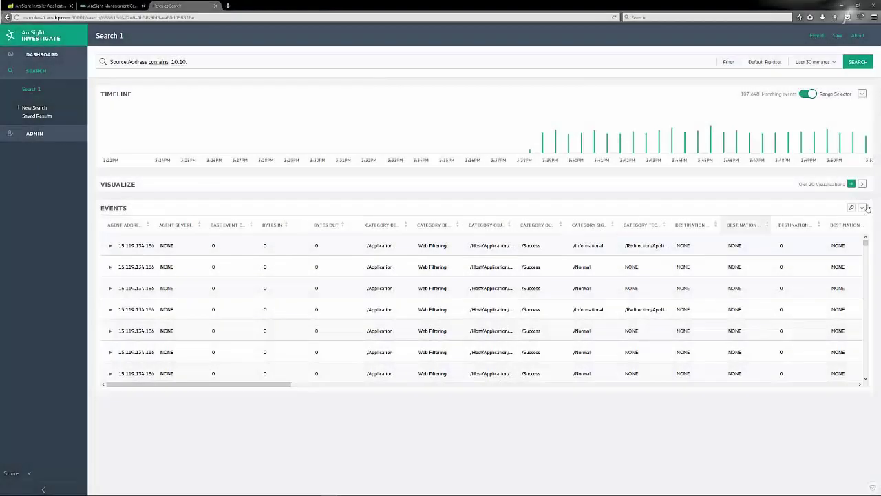
click(862, 184)
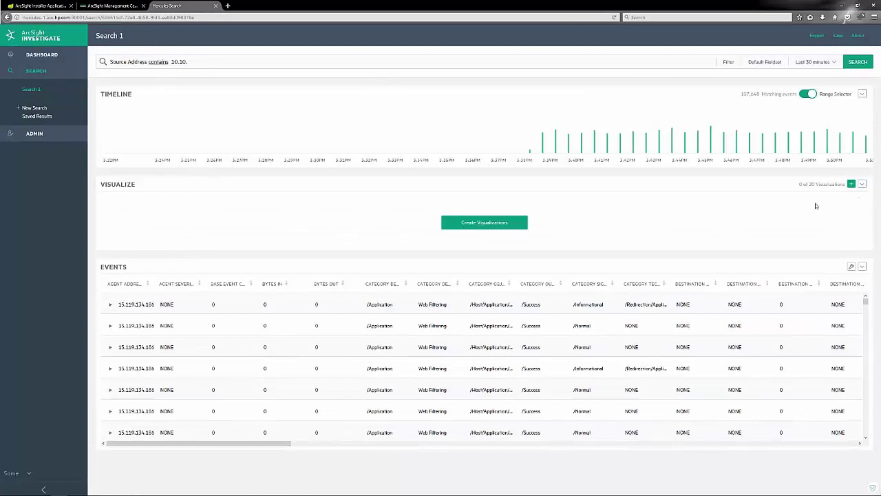
click(851, 184)
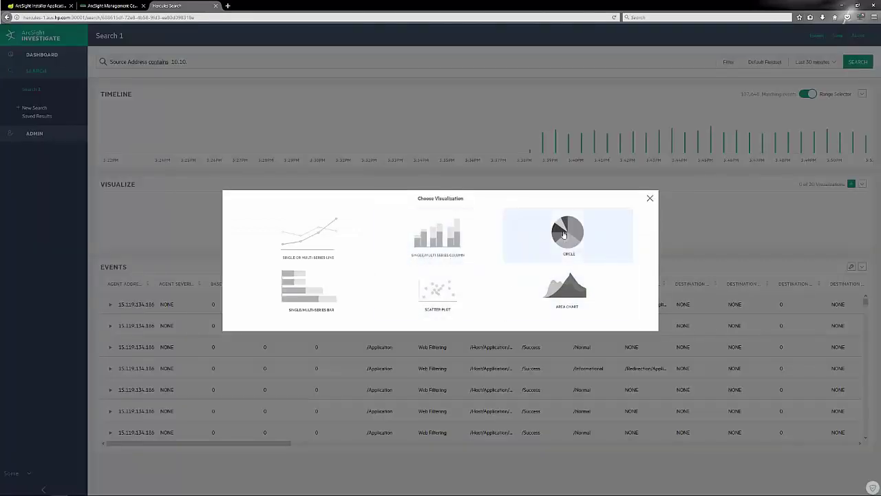
Build a pie chart measuring Destination Address, labelled by Category Outcome.
click(564, 235)
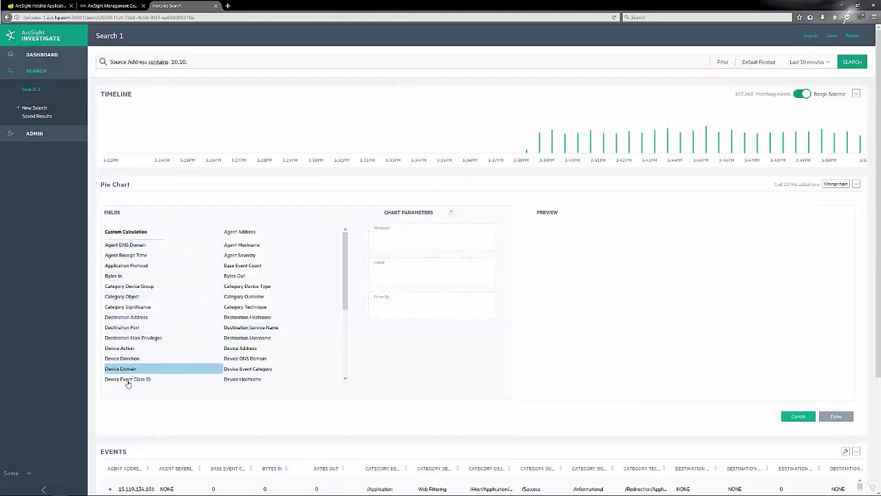
drag(123, 319, 405, 243)
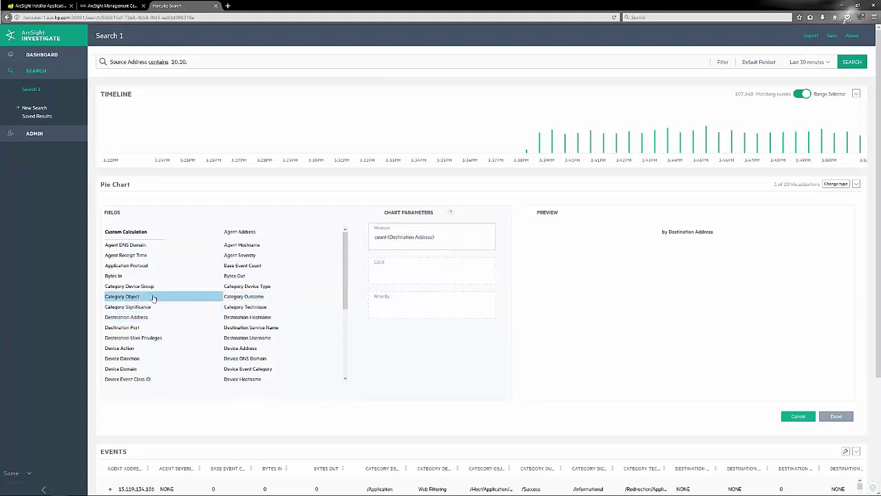
drag(254, 301, 420, 274)
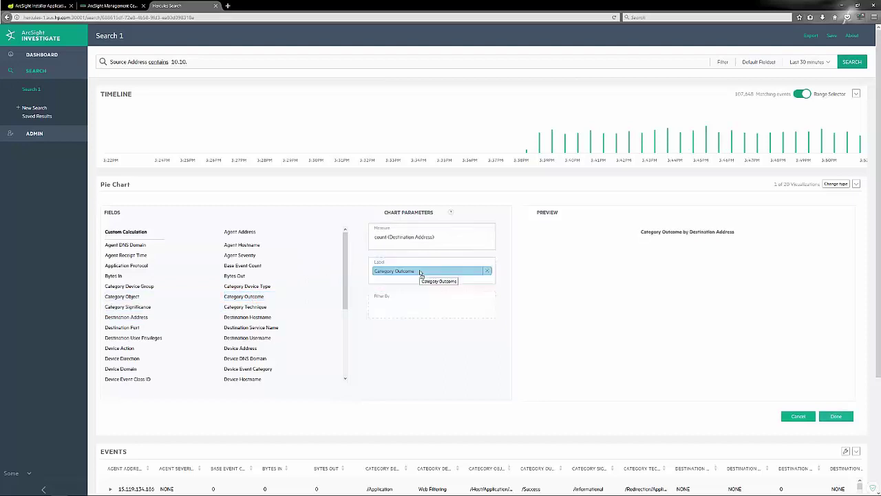
mouse_move(656, 283)
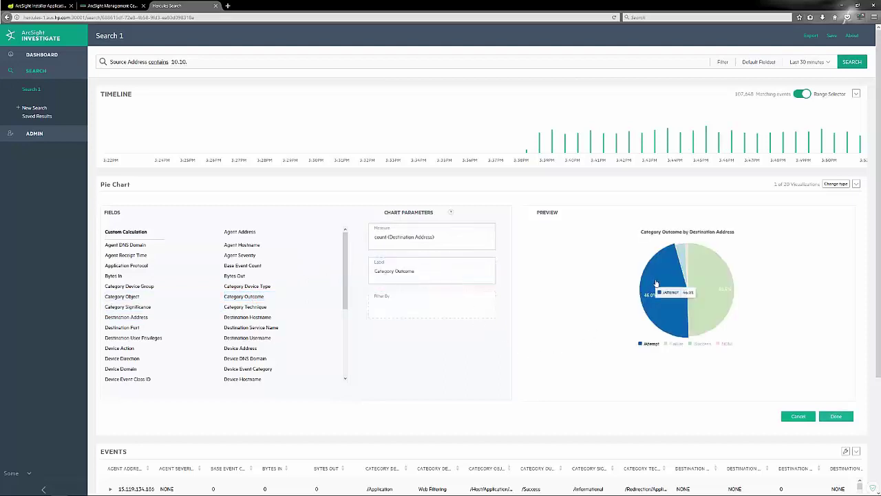
mouse_move(680, 256)
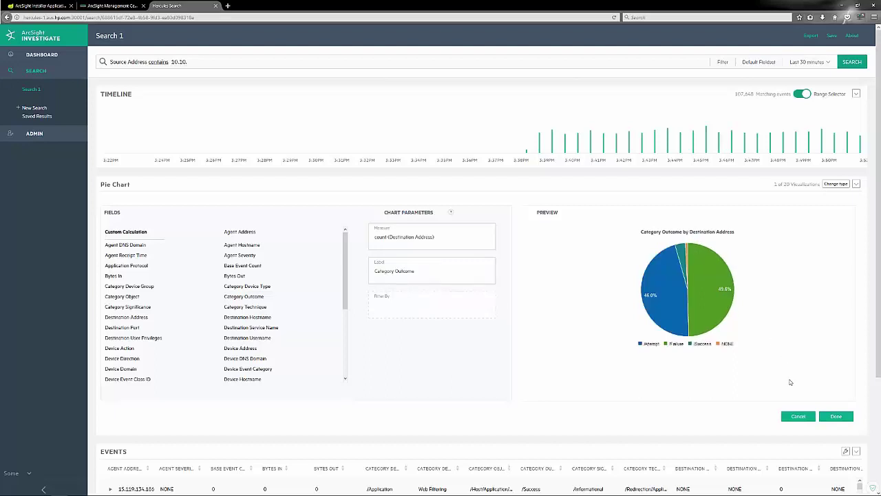
Finish the pie chart and add it to the Dashboard.
click(835, 417)
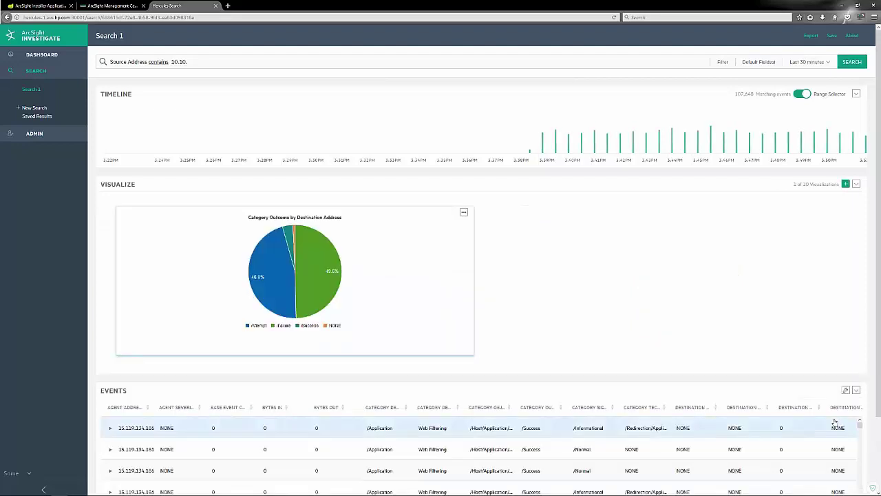
click(463, 212)
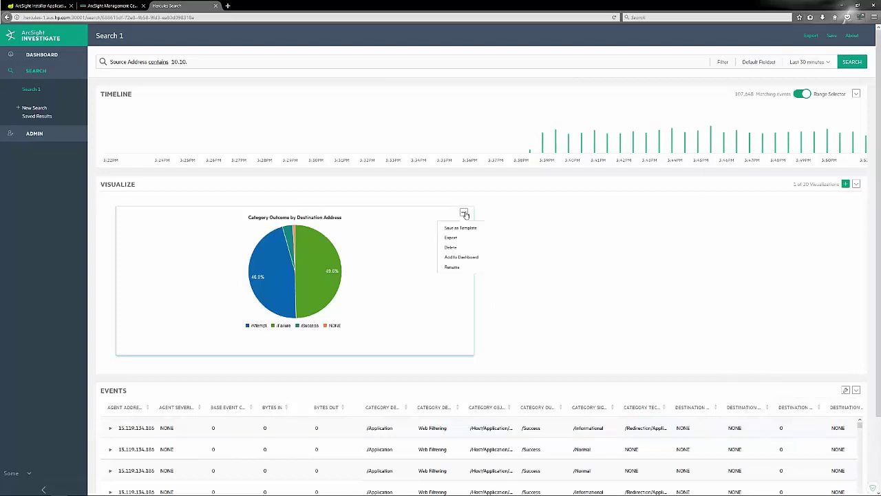
click(461, 257)
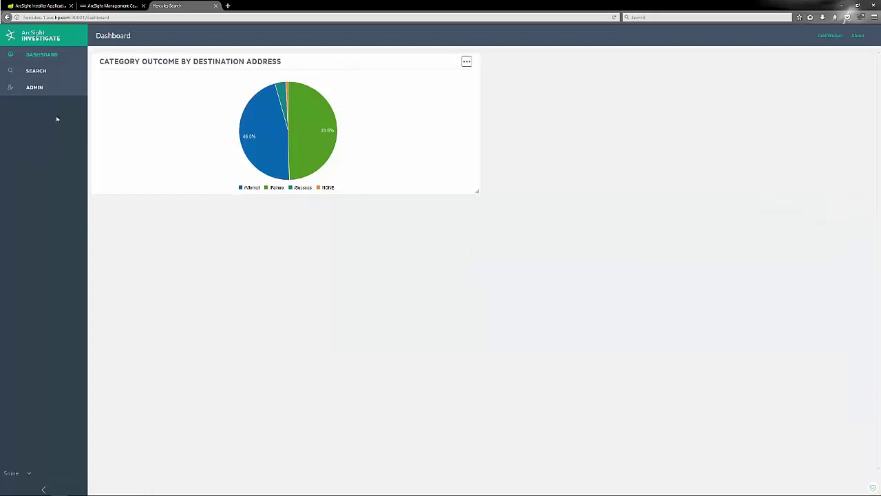
Build a scatter plot of Destination Address (X) vs Source Address (Y), grouped by Category Outcome, then add it to the dashboard.
click(31, 72)
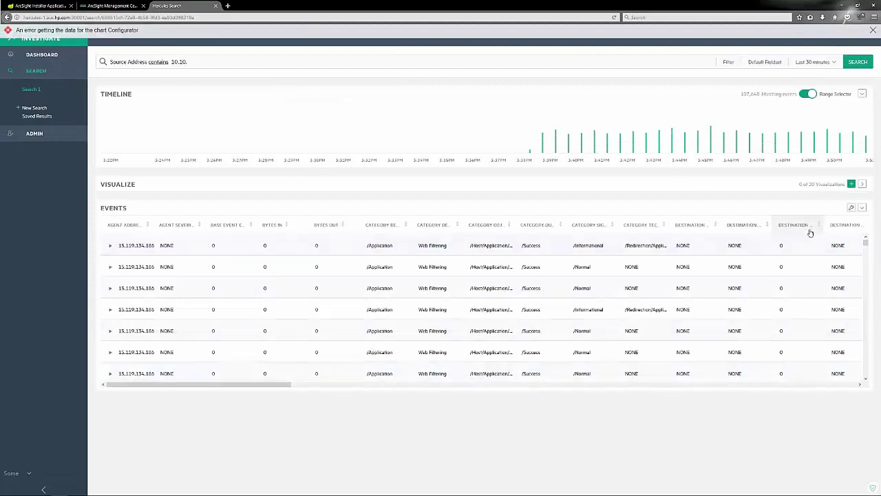
click(851, 185)
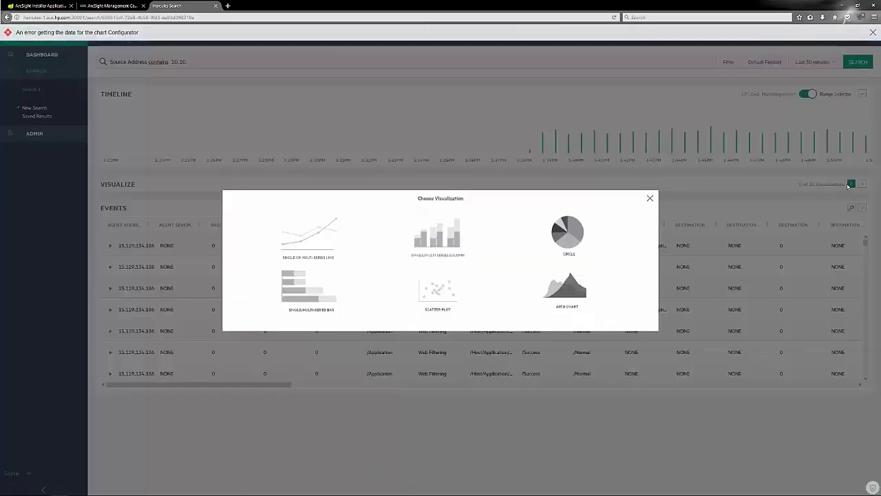
click(444, 295)
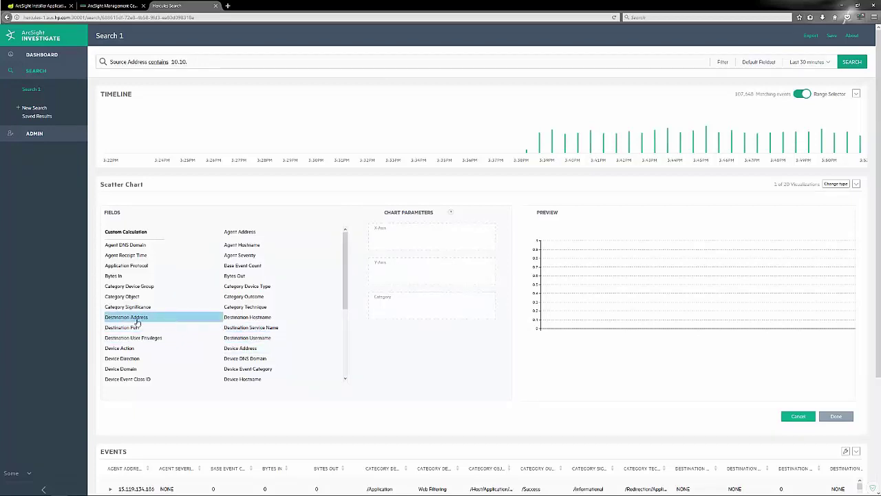
drag(179, 318, 398, 231)
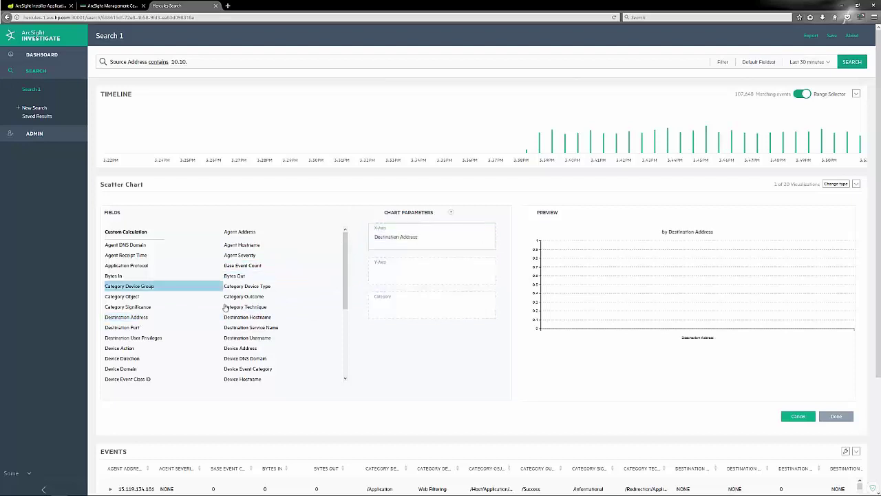
scroll(230, 335, down, 2)
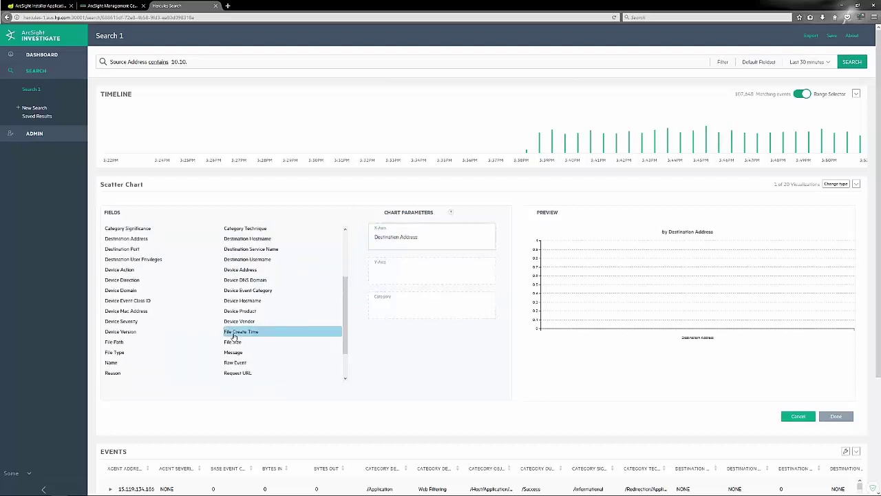
scroll(234, 336, down, 1)
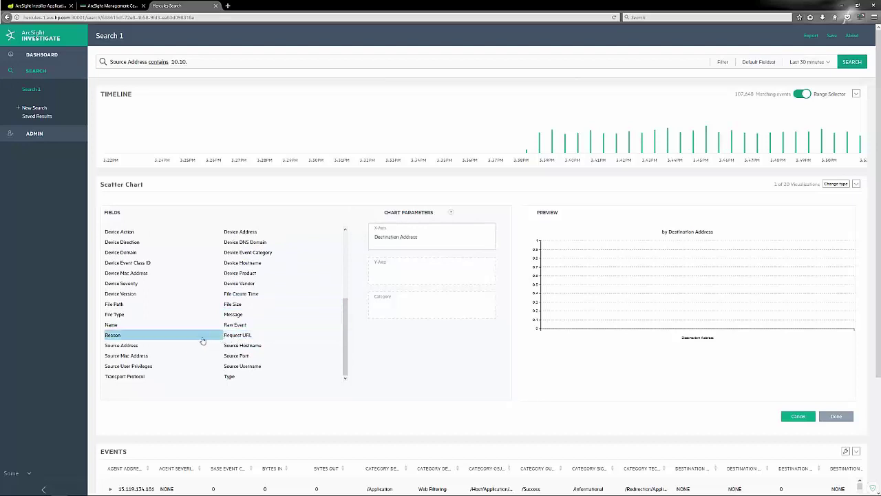
drag(177, 345, 437, 277)
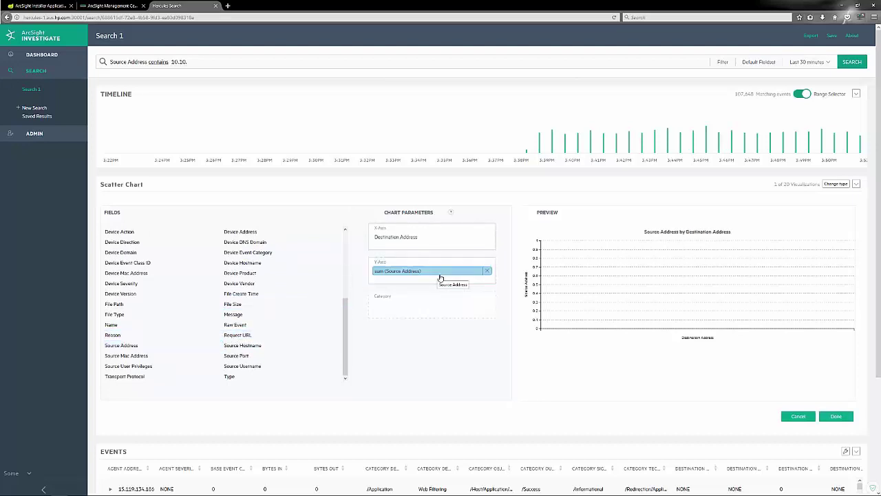
scroll(276, 306, up, 3)
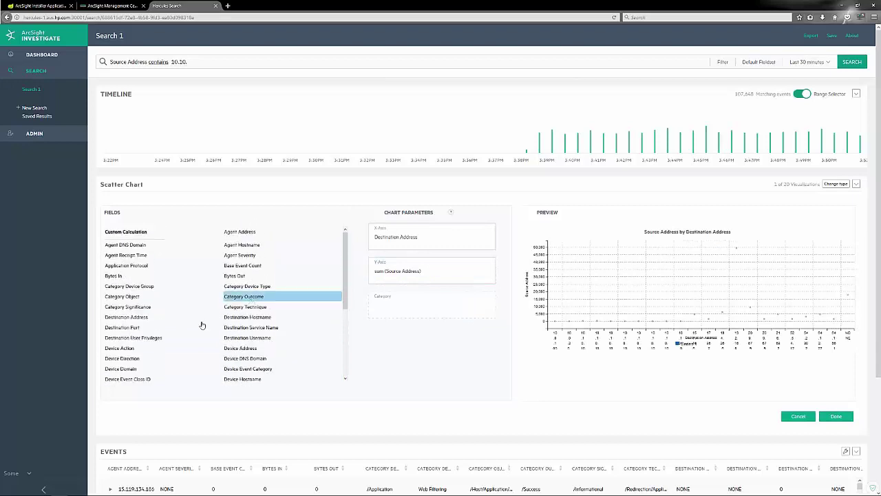
drag(266, 300, 425, 310)
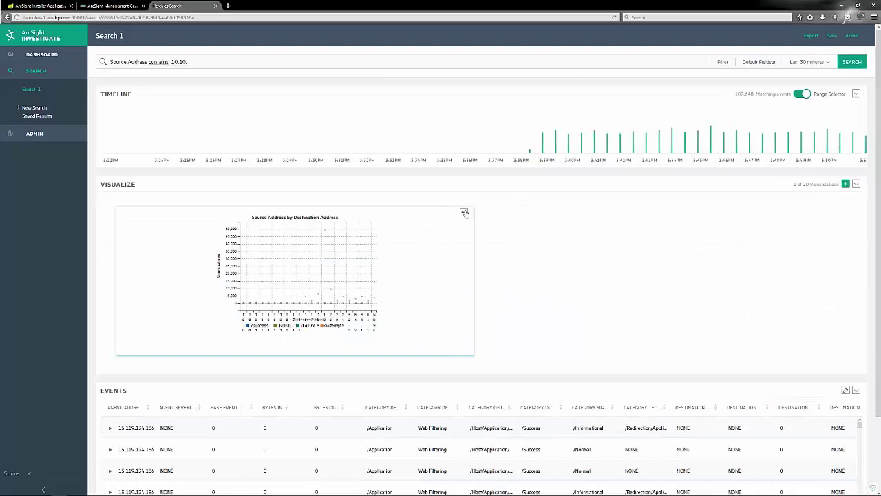
click(464, 212)
click(461, 257)
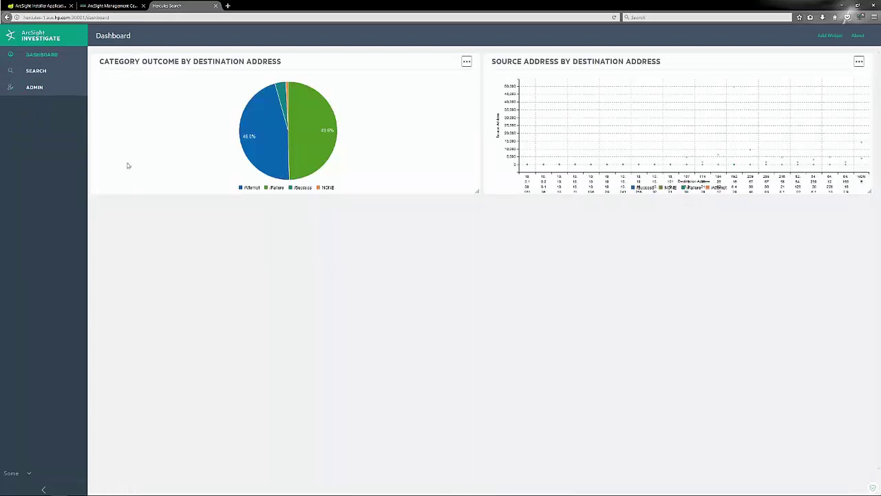
Begin a new search query with the condition Category Device Group contains.
click(36, 72)
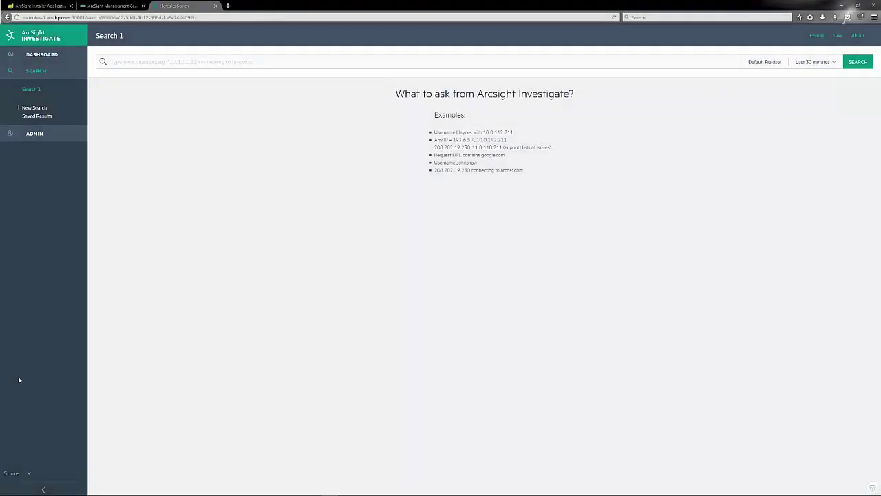
click(144, 61)
text(cate)
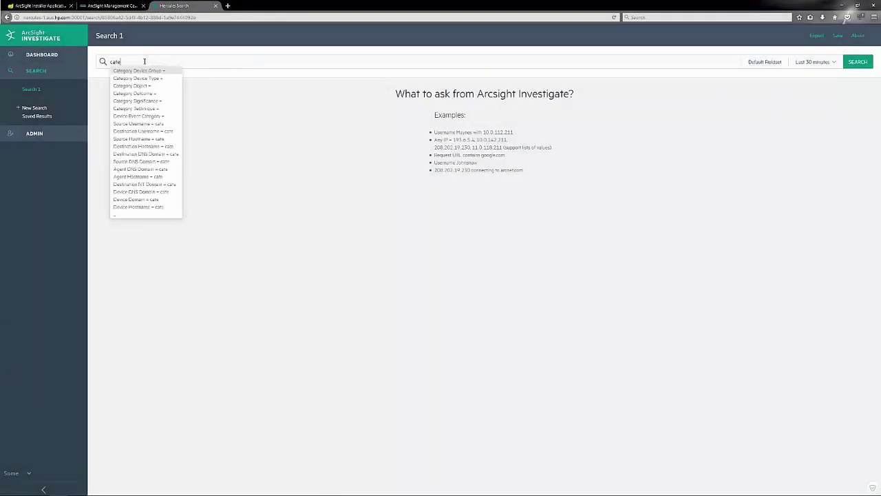
text(gory devic)
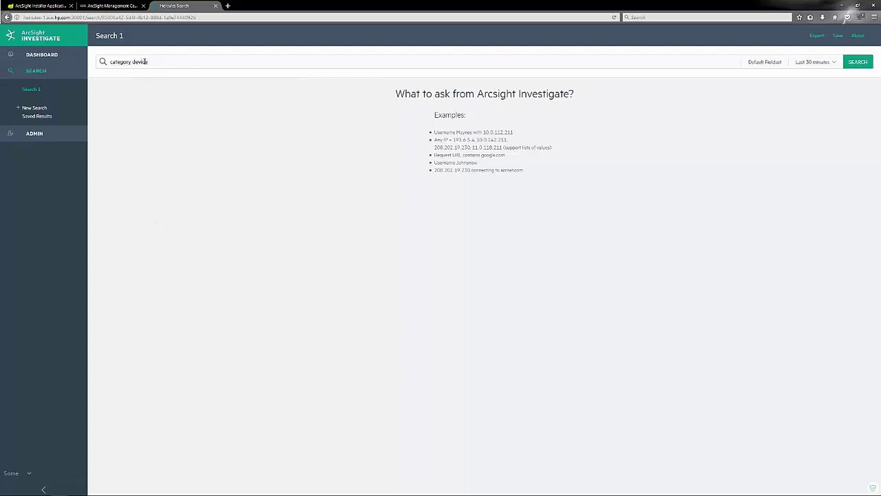
key(BackSpace)
key(BackSpace)
key(BackSpace)
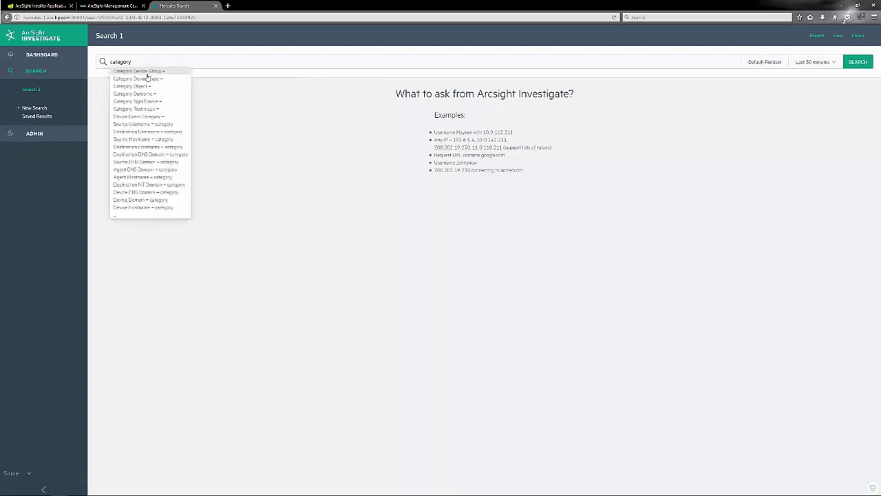
click(148, 72)
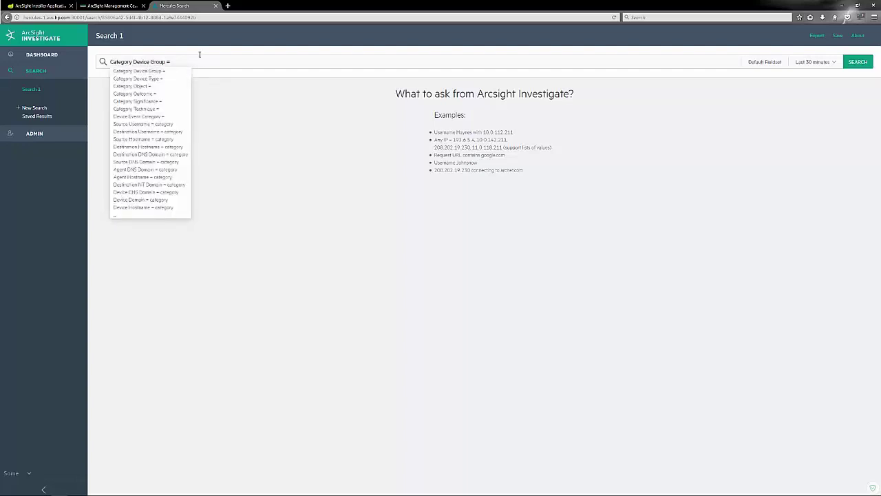
key(BackSpace)
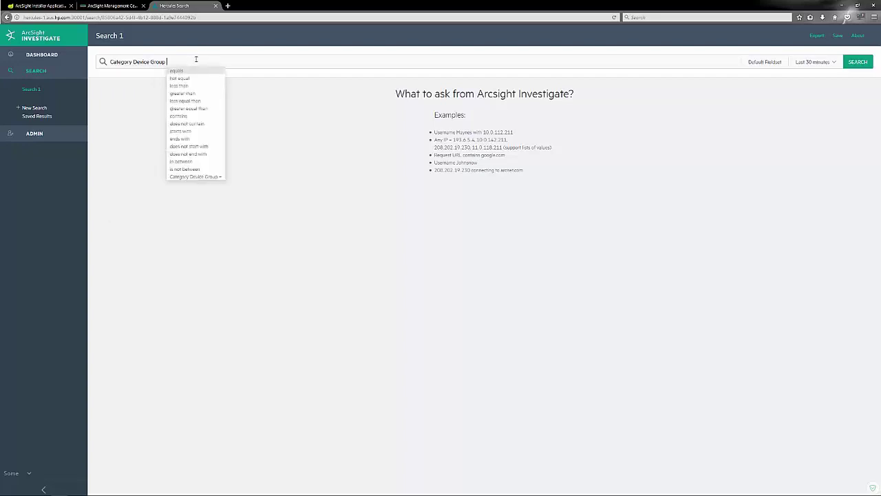
text(cont)
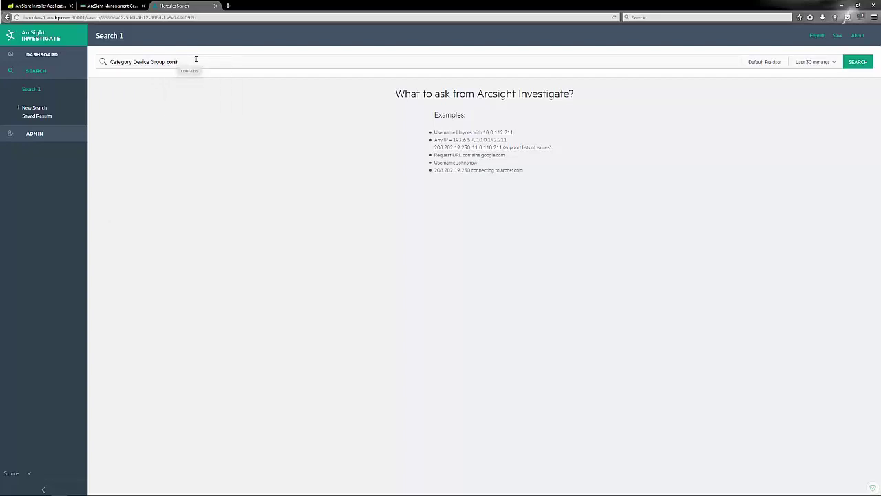
click(189, 71)
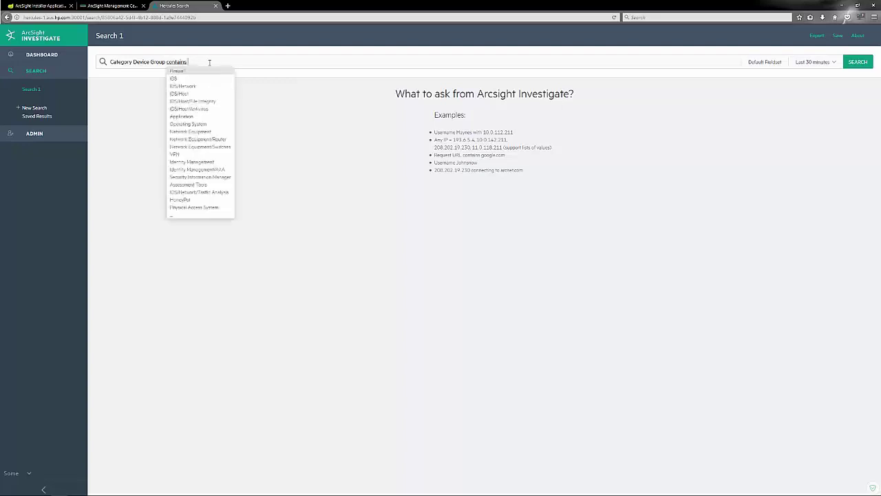
Complete the condition with Proxy and add a Bytes In greater-than condition.
text(Proxy)
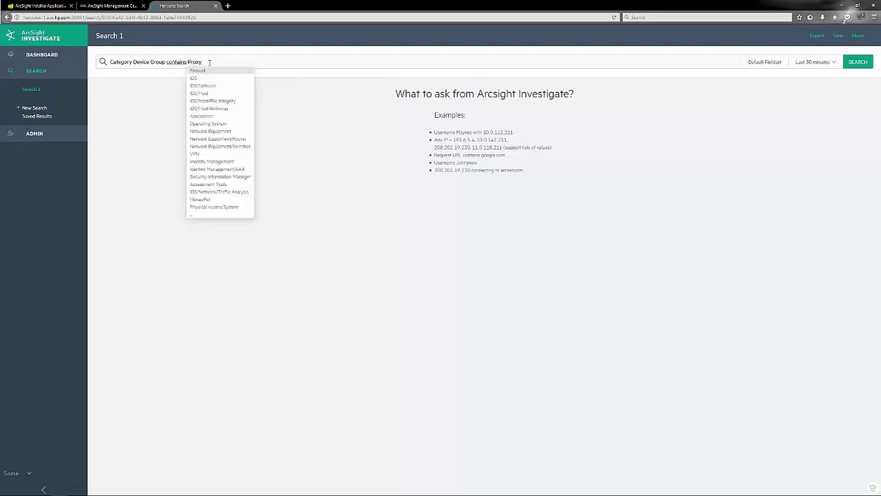
key(ctrl+BackSpace)
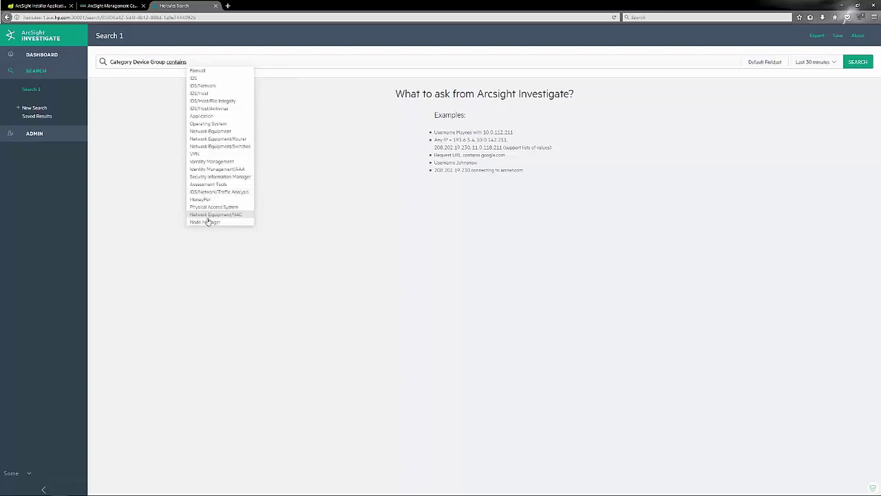
key(BackSpace)
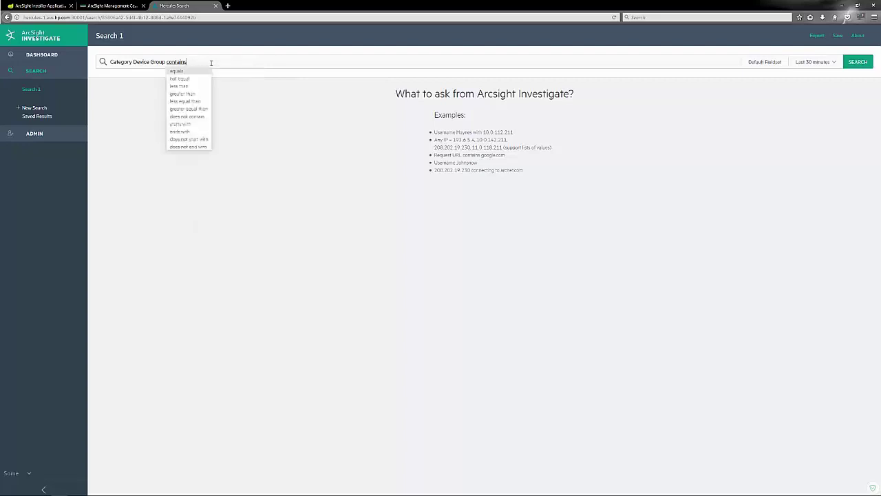
text(Proxy)
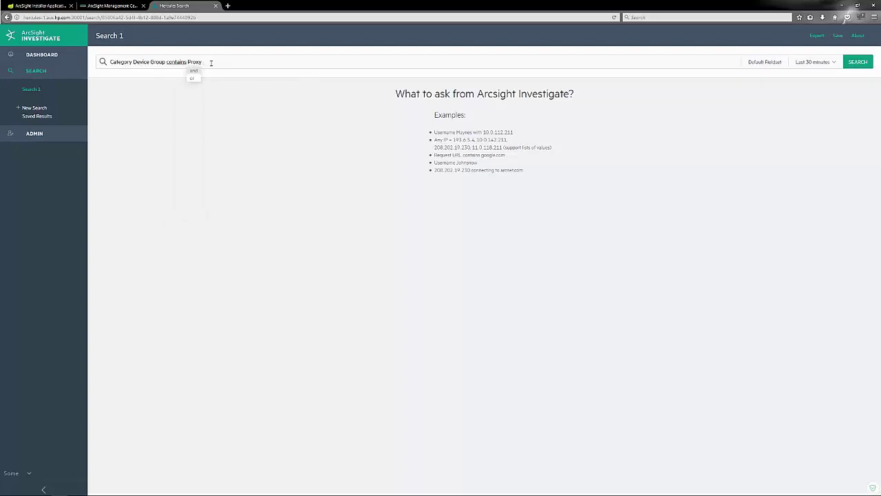
text( and Bytes)
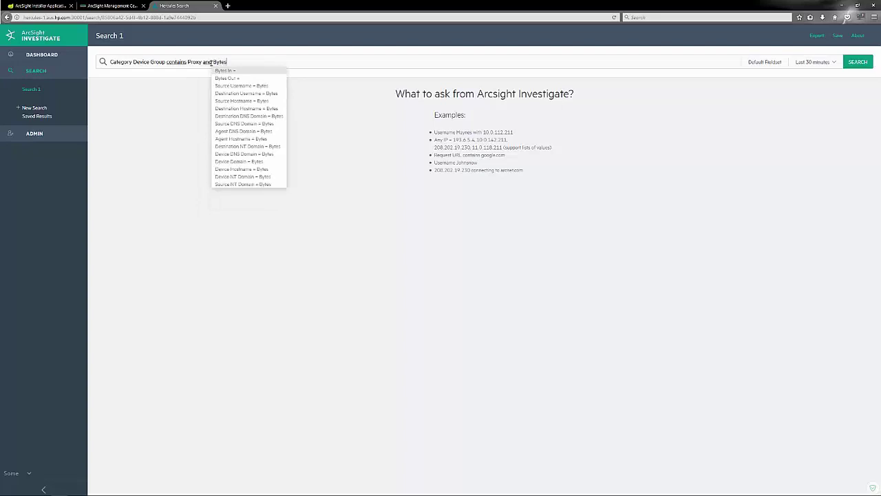
text( In)
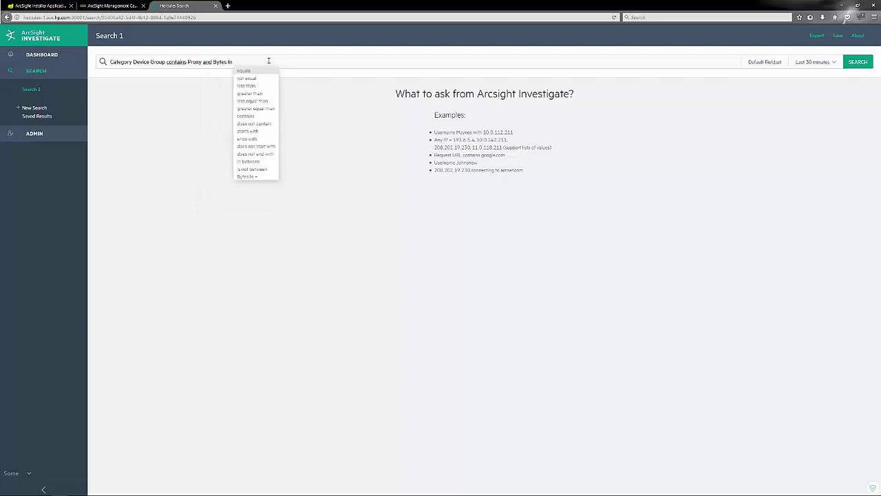
click(249, 93)
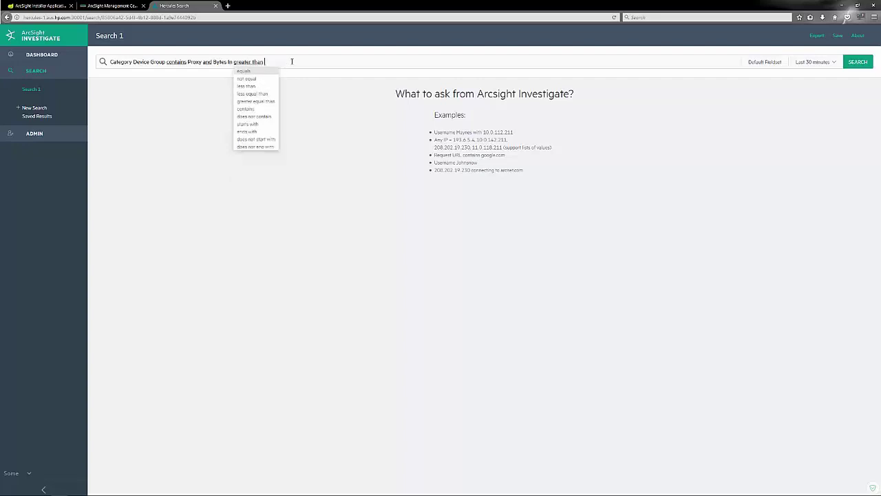
Set Bytes In greater than 0 and add Destination Hostname not equal NONE.
text(0 and des)
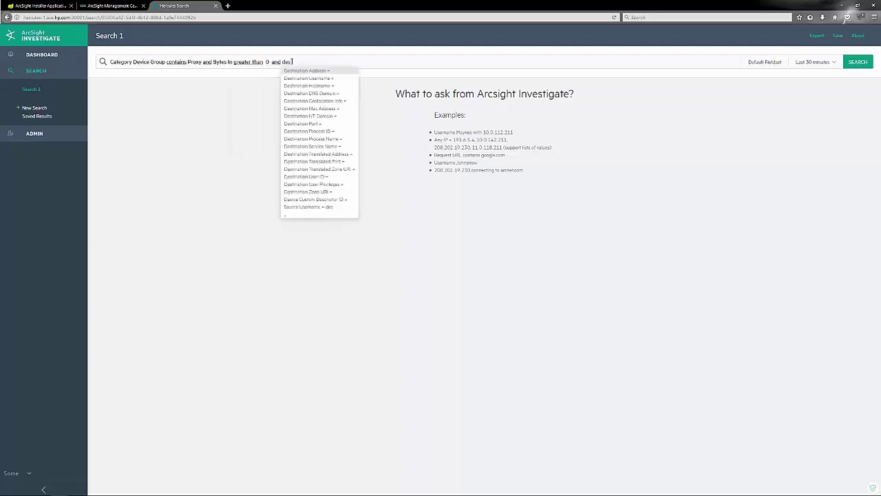
key(Down)
key(Down)
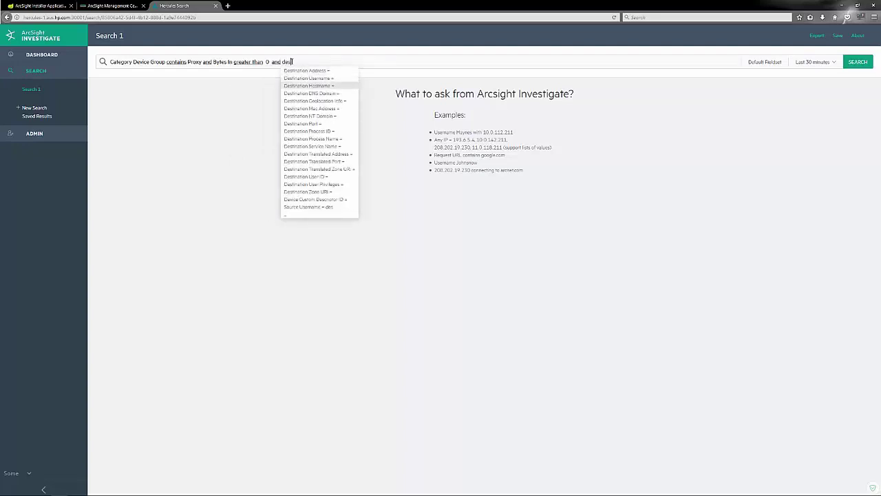
click(318, 86)
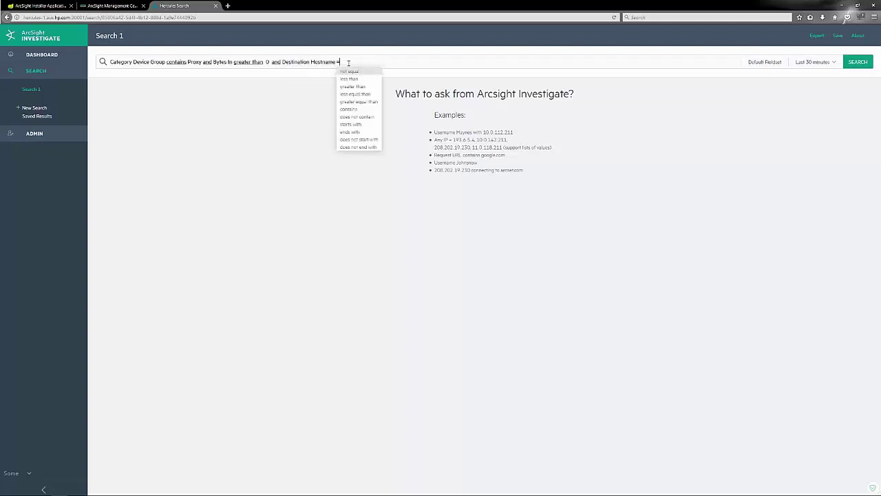
key(BackSpace)
text(not equ)
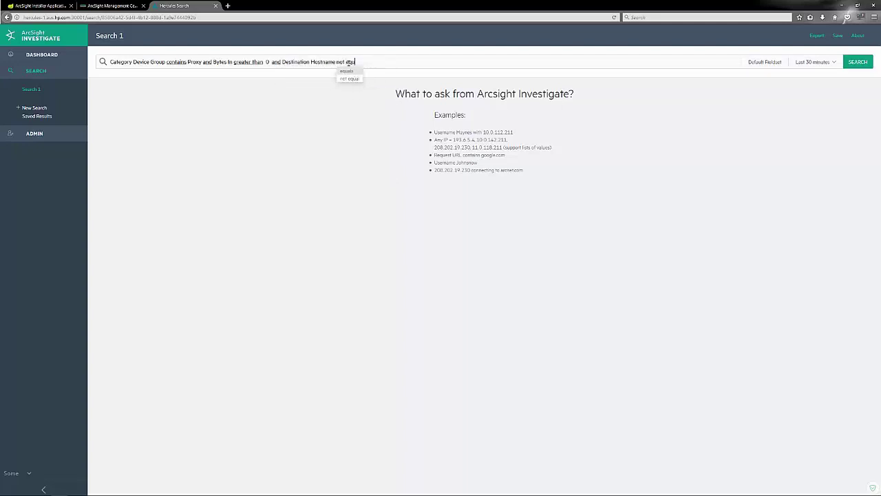
text(al NONE)
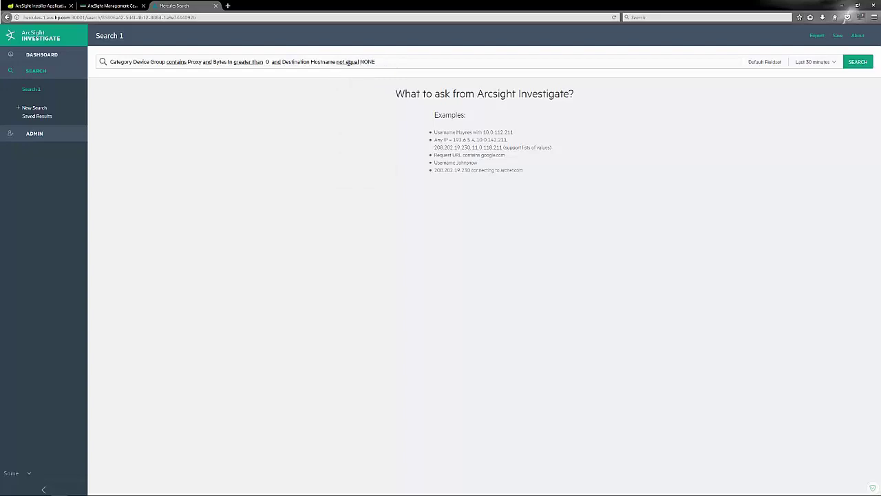
Run the Proxy search and start a new pie chart visualization of its results.
click(858, 62)
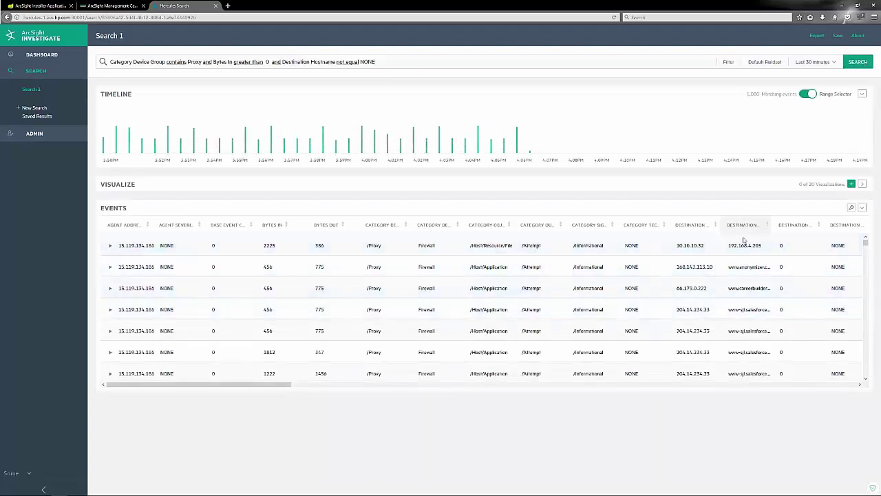
click(852, 185)
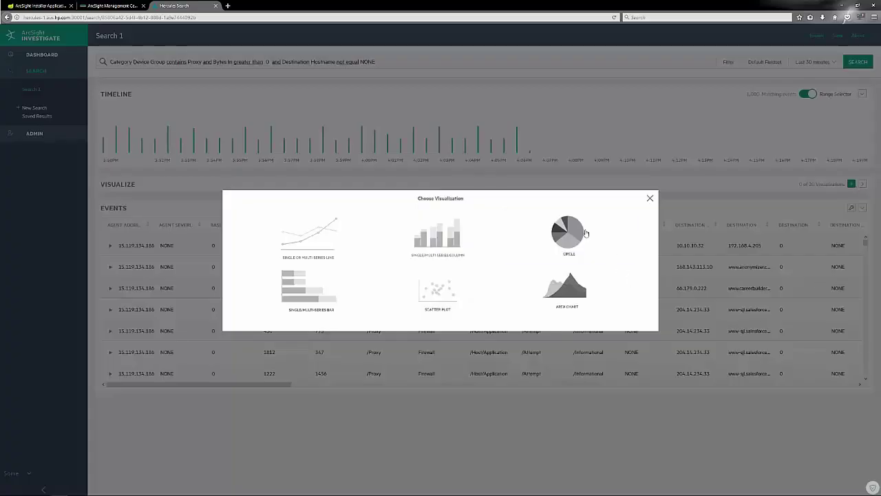
click(571, 238)
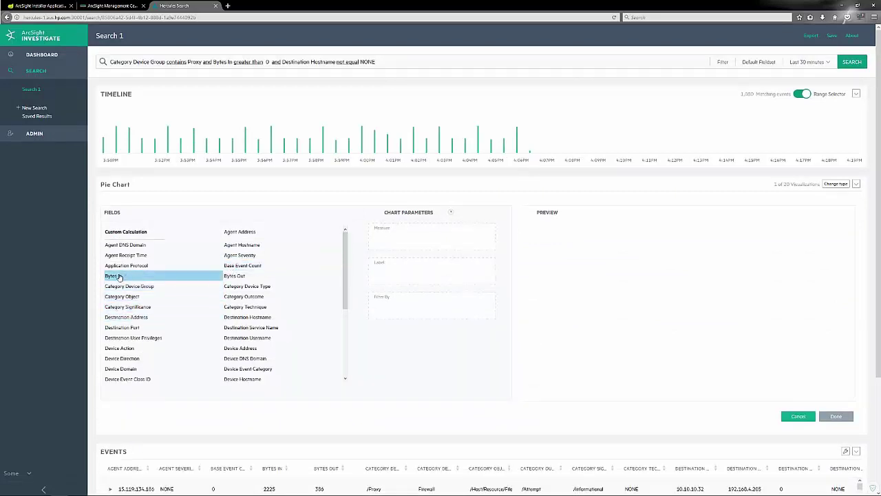
Make a pie chart measuring Bytes In with slices labelled by Destination Hostname.
drag(137, 276, 419, 238)
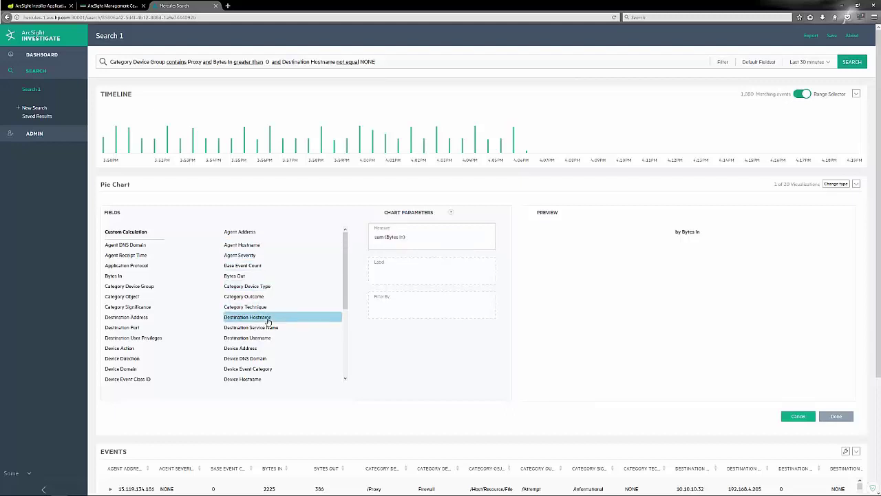
drag(303, 317, 421, 277)
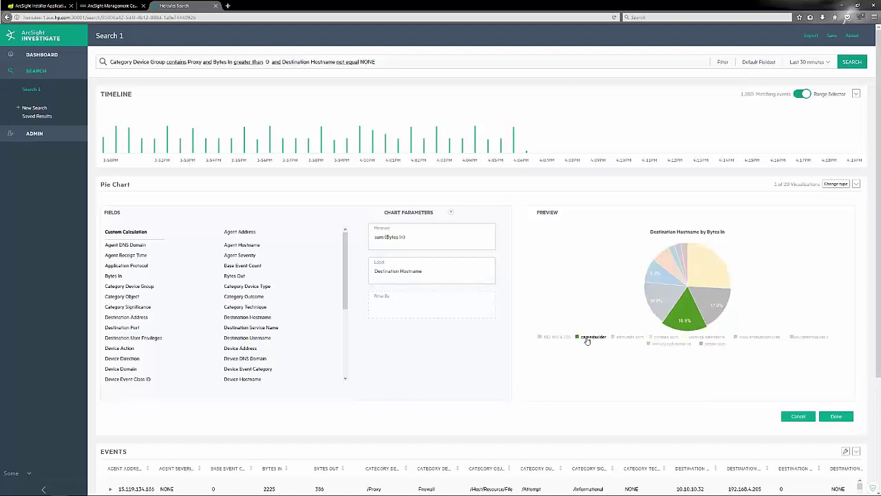
click(836, 417)
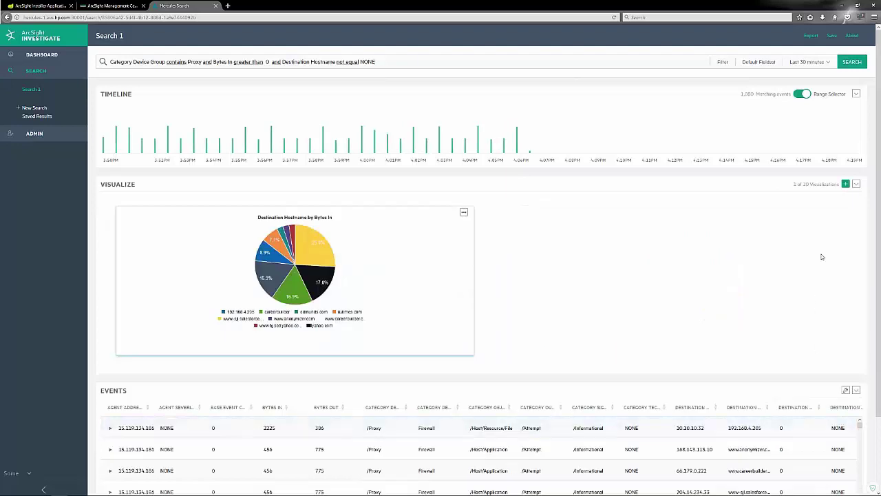
Add the Destination Hostname by Bytes In pie chart to the dashboard and enlarge its widget.
click(464, 212)
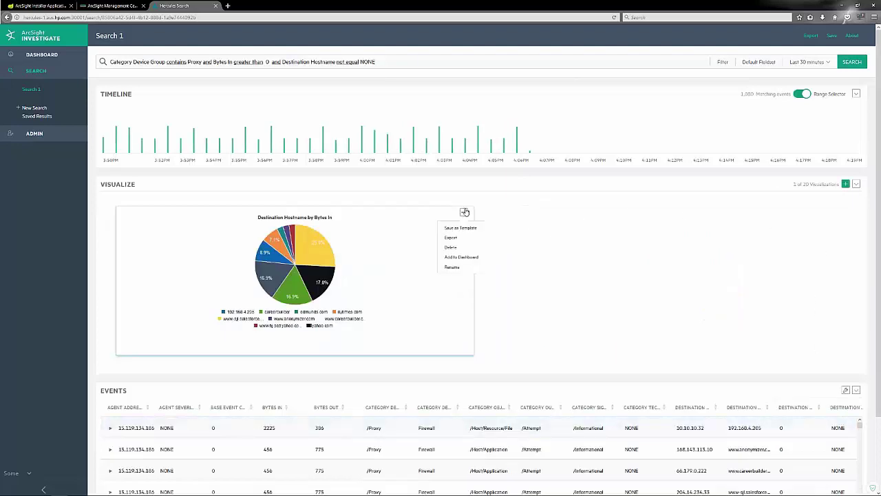
click(456, 258)
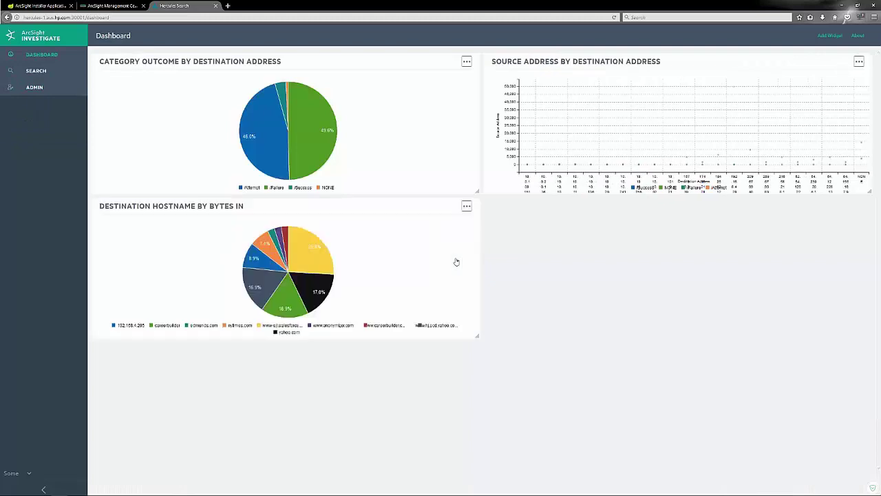
drag(476, 335, 871, 486)
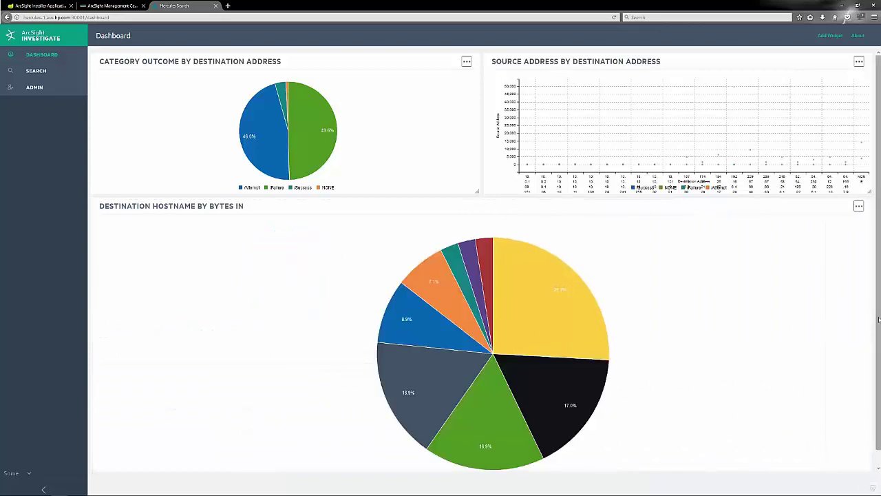
drag(878, 319, 877, 334)
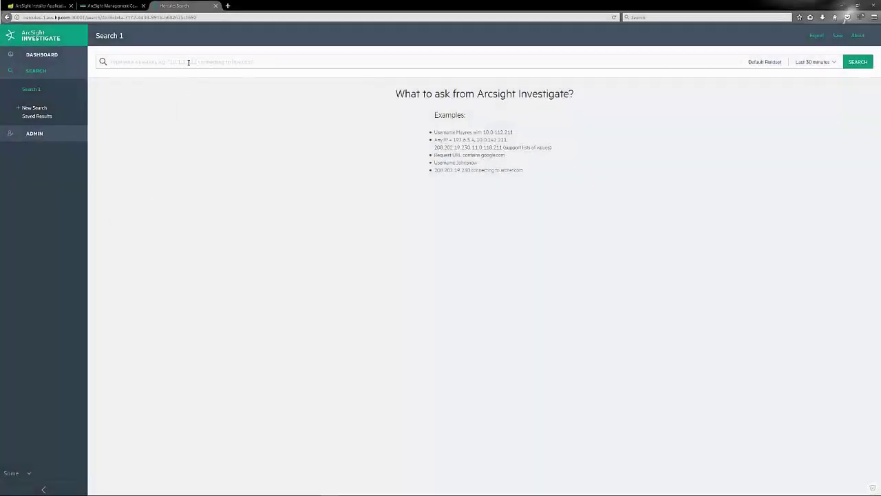
Search for 'request url contains anon' over the last 60 minutes.
click(187, 62)
text(request url contains anon)
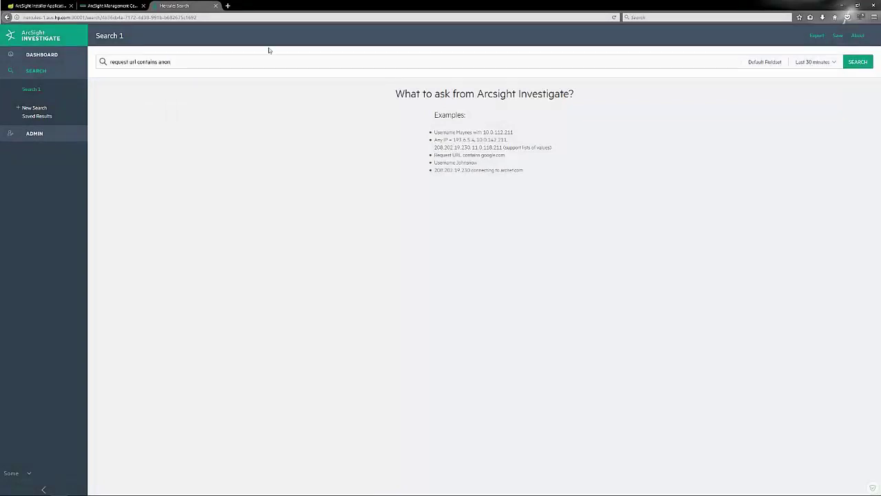
click(833, 62)
click(761, 107)
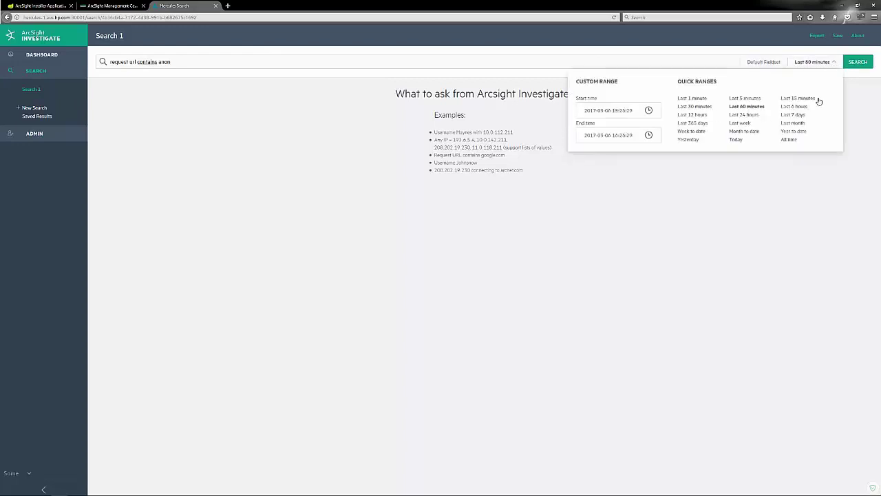
click(858, 63)
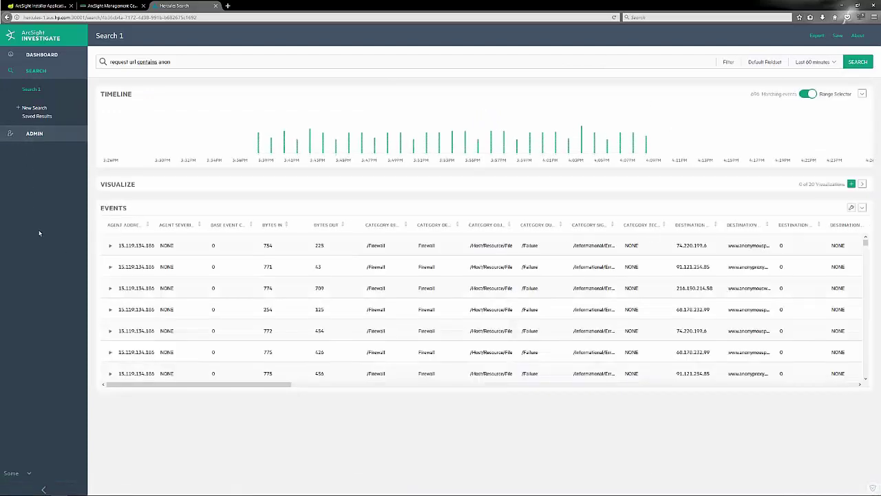
Start a pie chart measuring Destination Hostname with slices labelled by Source Address.
click(852, 184)
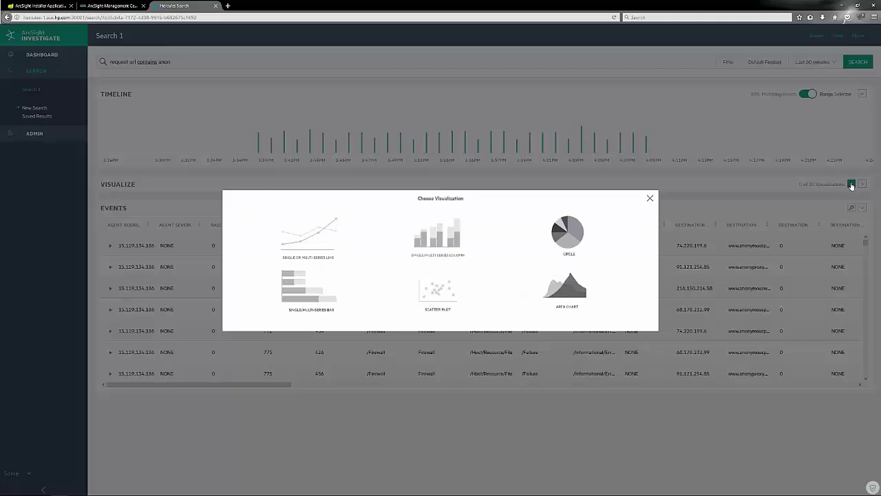
click(590, 236)
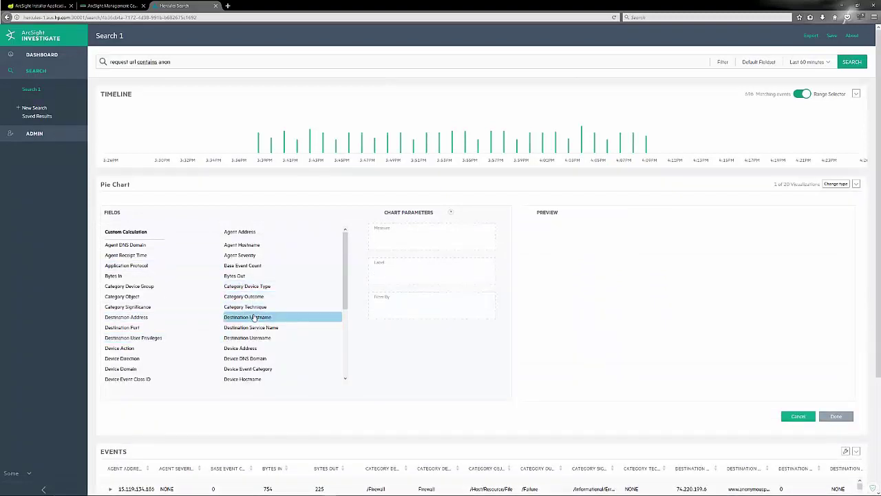
drag(255, 316, 406, 244)
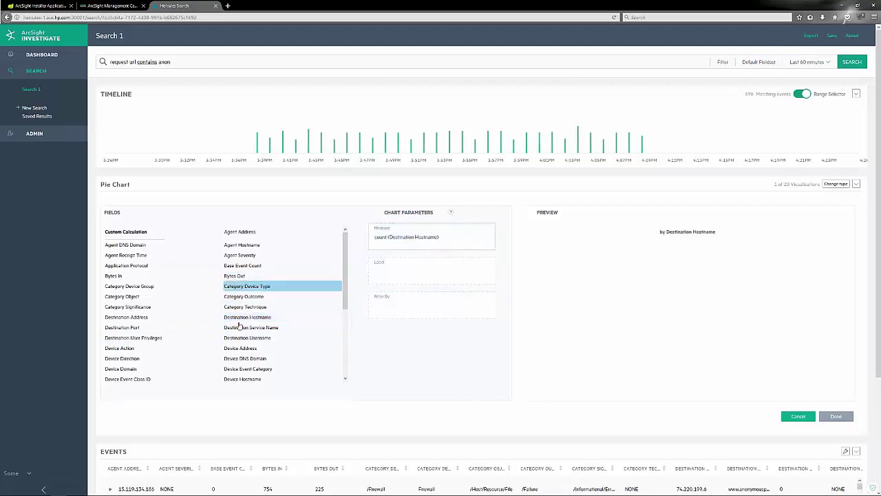
scroll(231, 341, down, 3)
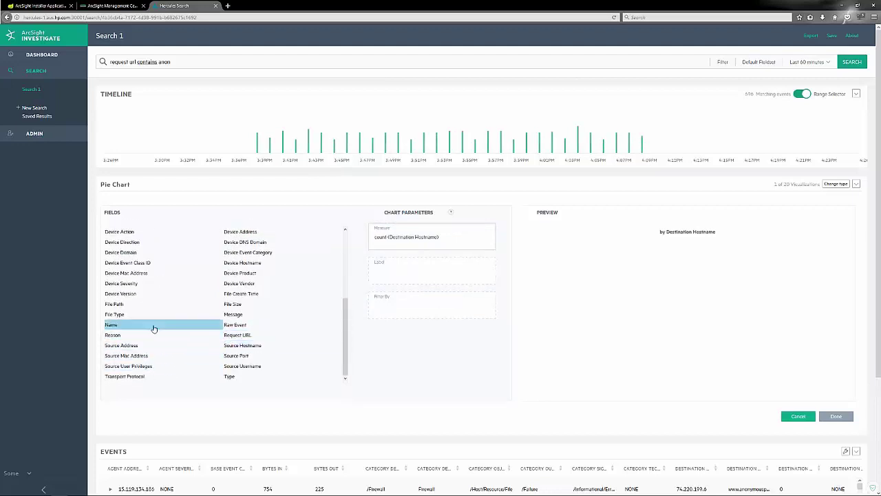
drag(167, 345, 422, 267)
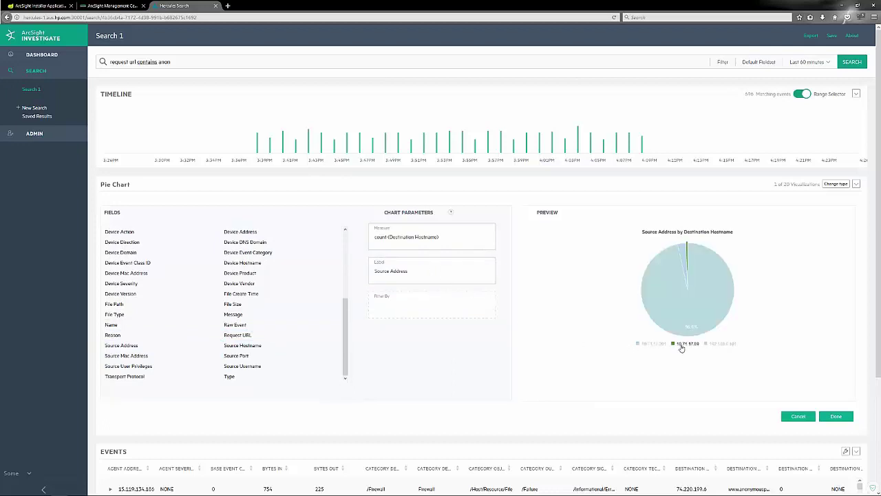
Briefly hide and restore the dominant address slice in the preview, then finish the chart.
click(715, 344)
mouse_move(680, 318)
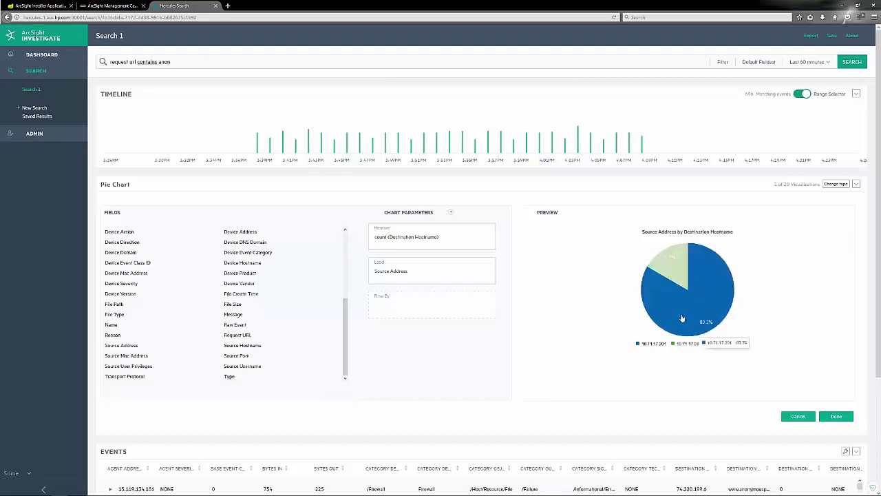
mouse_move(671, 269)
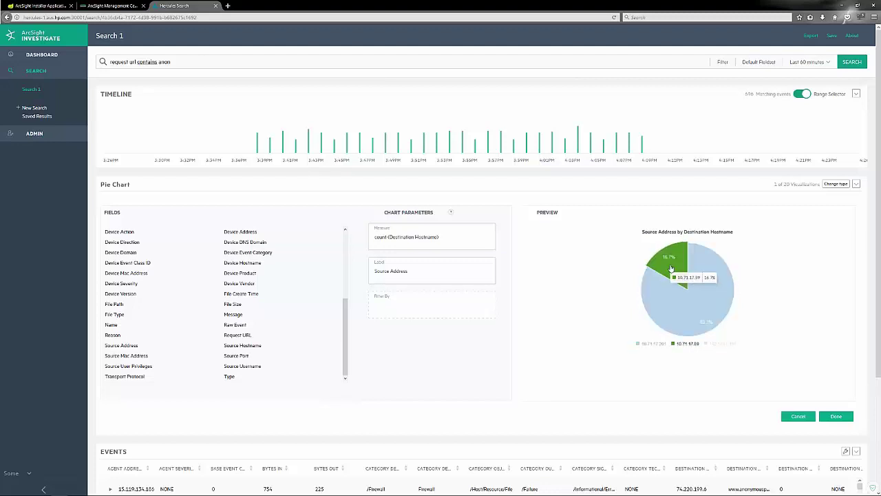
click(724, 343)
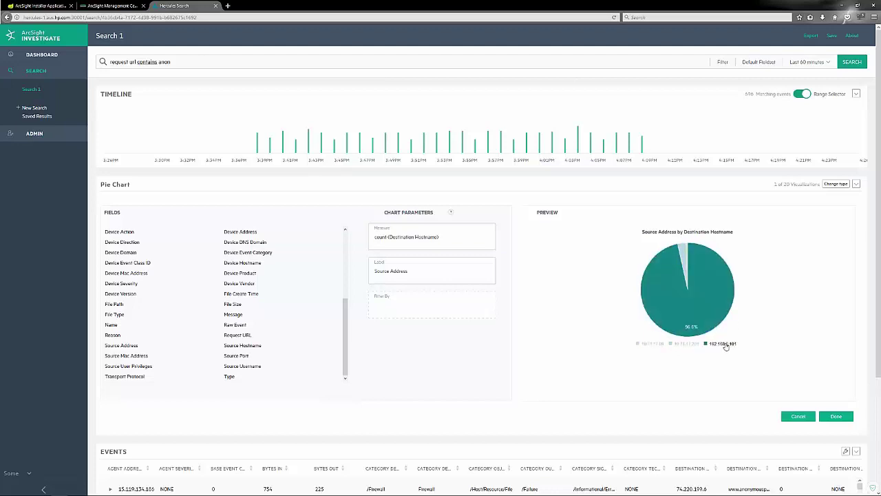
click(834, 417)
click(464, 214)
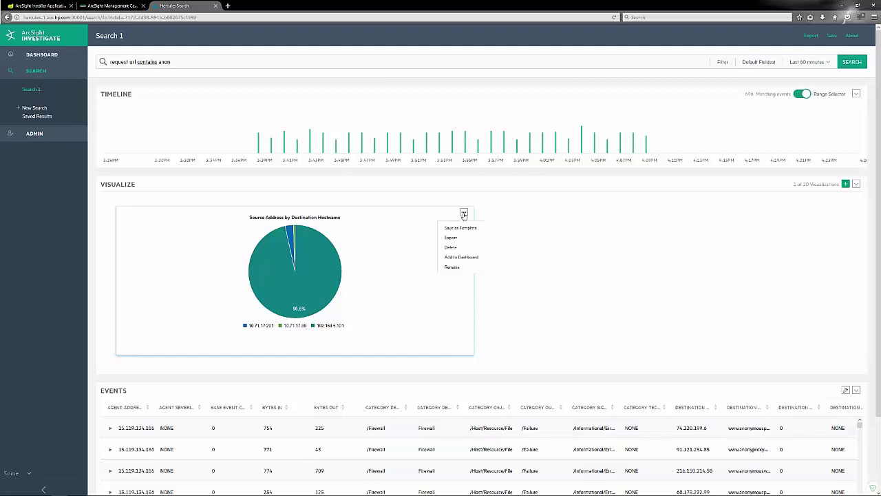
Put the Source Address by Destination Hostname pie chart on the dashboard and scroll to its widget.
click(460, 257)
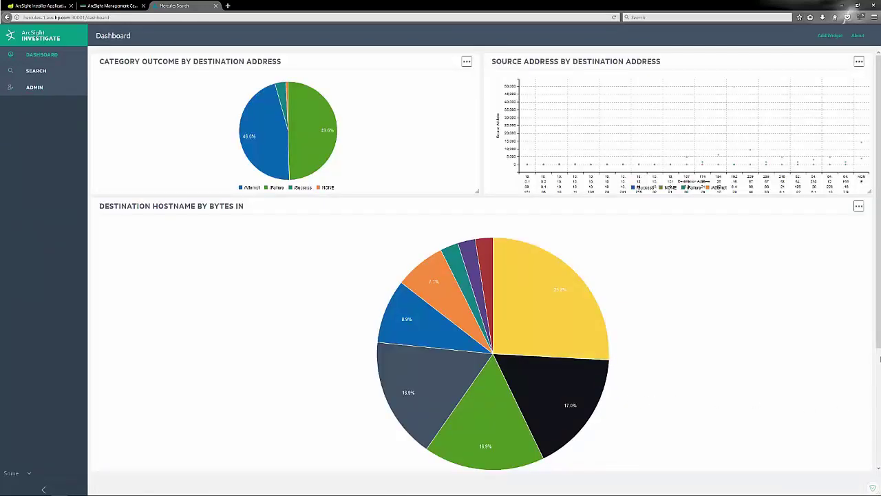
drag(880, 357, 879, 476)
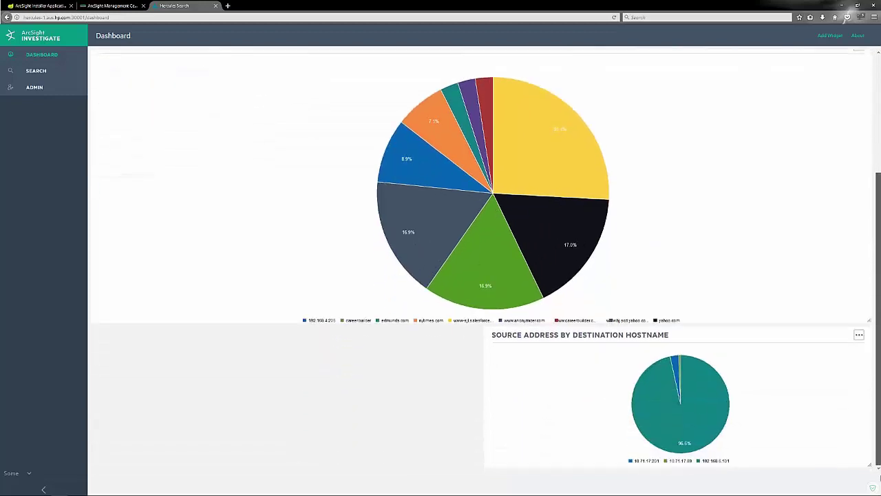